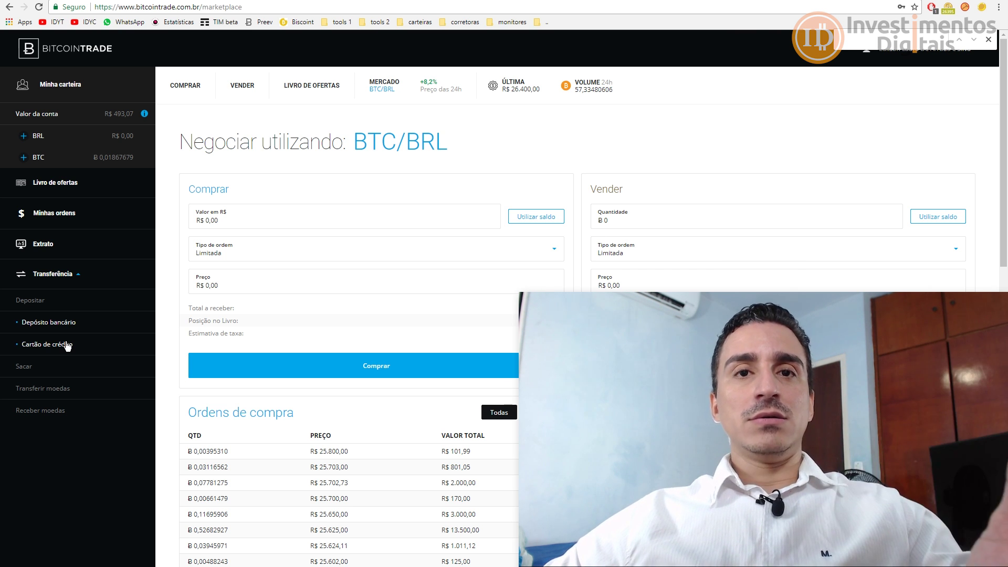
# Open the credit card deposit page and bring the full deposit history, including amounts and status, into view
pyautogui.click(67, 345)
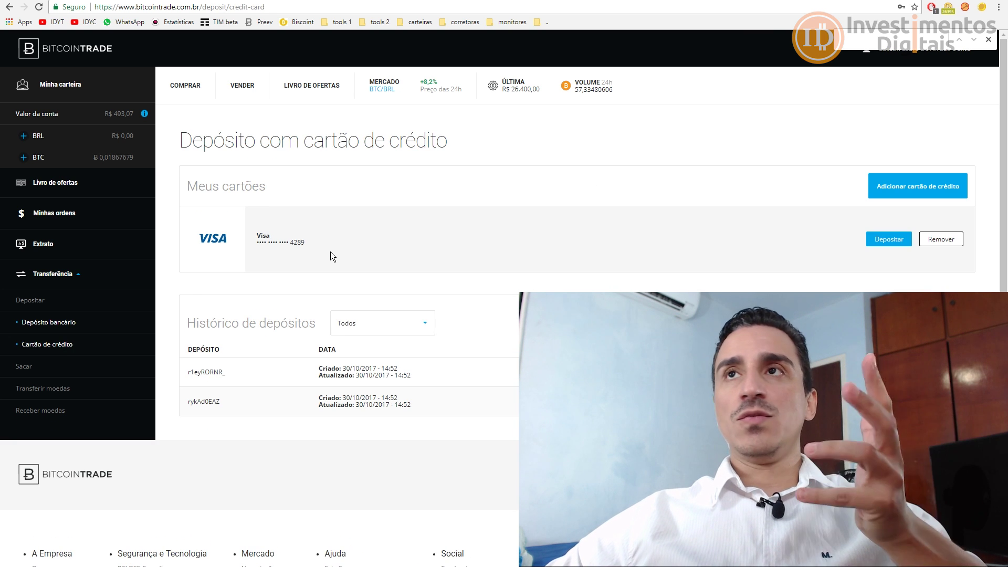
pyautogui.press('super+Down')
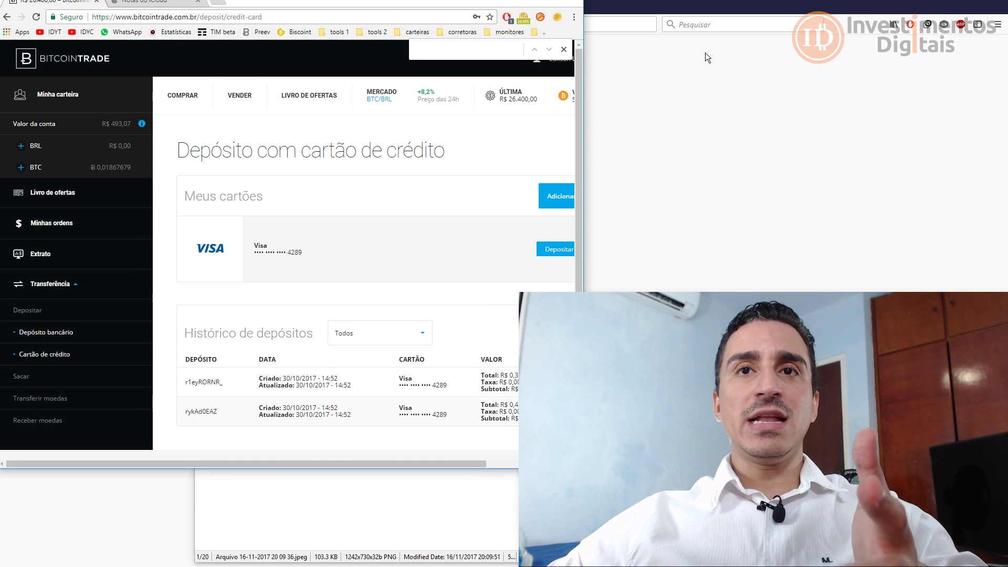
pyautogui.moveTo(473, 464); pyautogui.dragTo(552, 464)
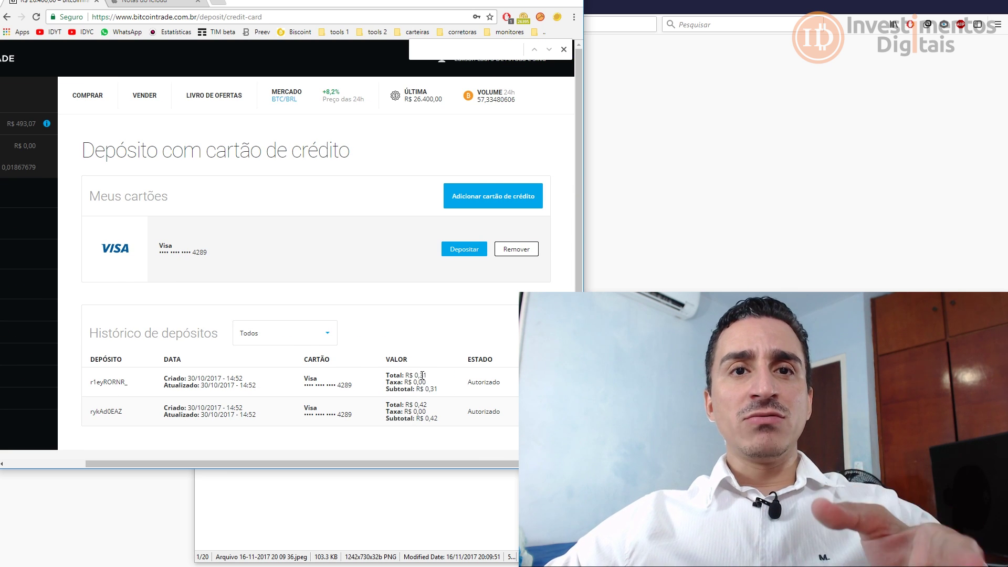
# Examine the form for adding a credit card and its convenience fee, plus the statement image with the BitcoinTrade charges
pyautogui.click(512, 200)
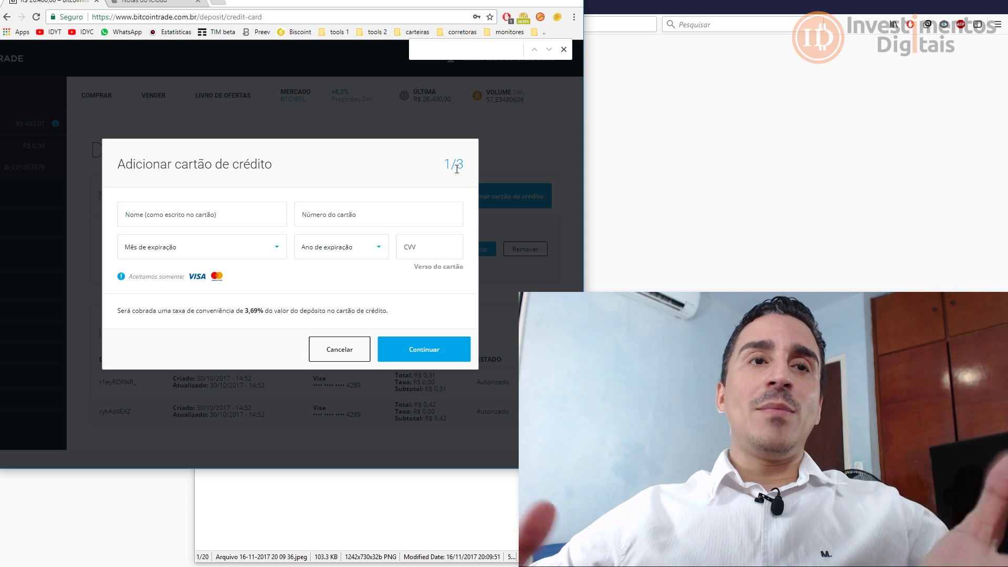
pyautogui.hotkey('alt', 'Tab')
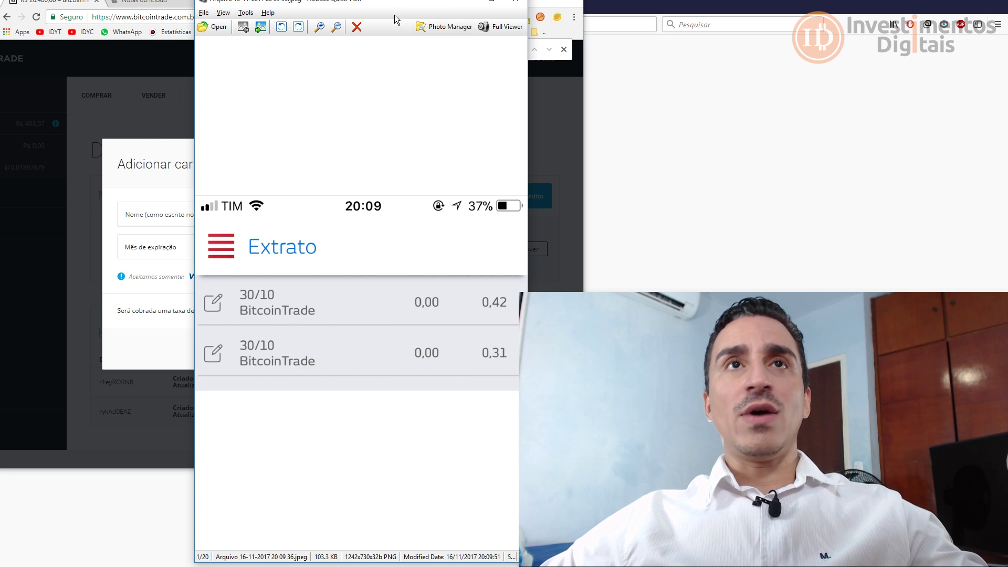
pyautogui.moveTo(406, 7); pyautogui.dragTo(359, 7)
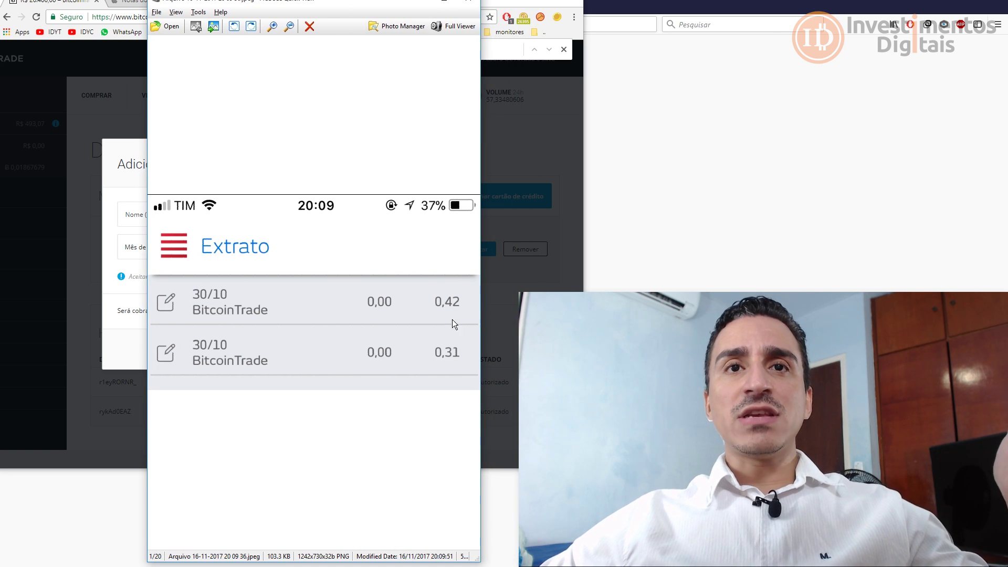
pyautogui.click(444, 1)
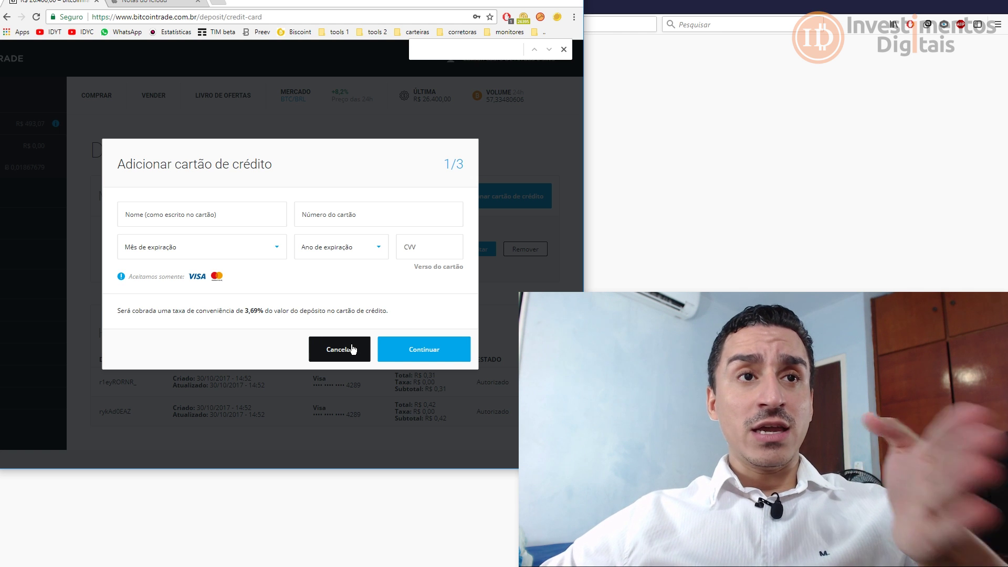
pyautogui.moveTo(244, 311); pyautogui.dragTo(248, 312)
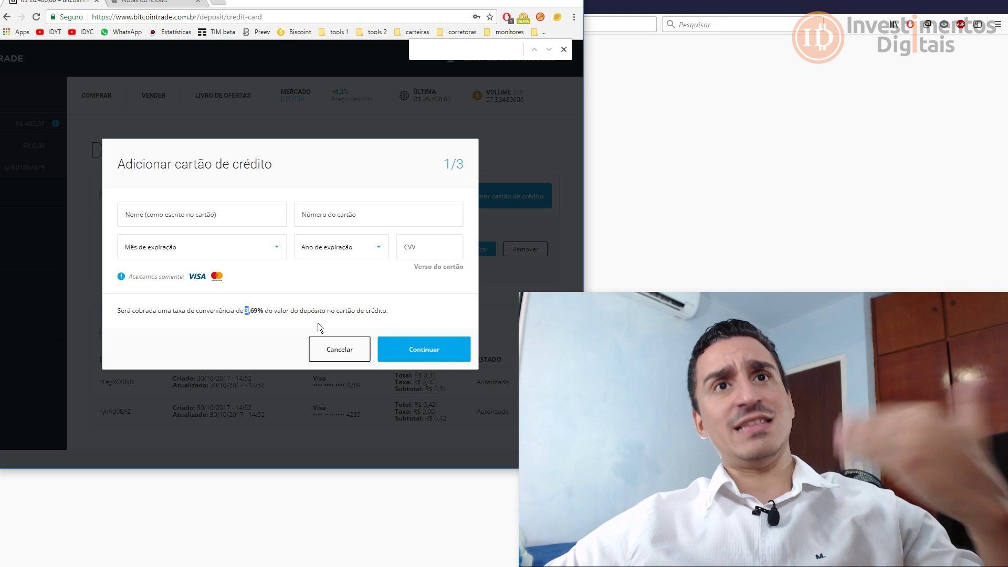
pyautogui.click(338, 349)
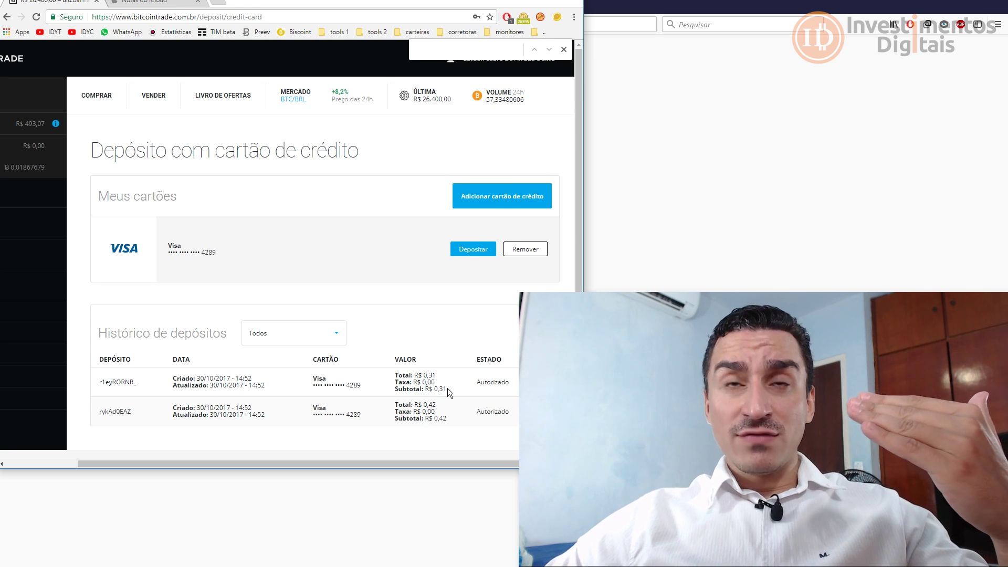
# Open the deposit form for the saved Visa card and review its available limit and convenience fee fields
pyautogui.press('super+Up')
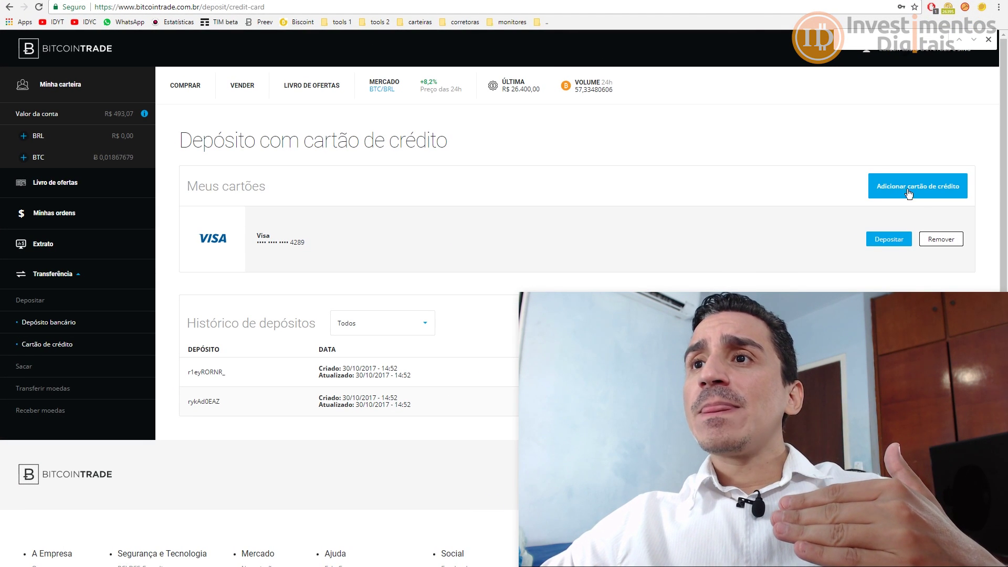
pyautogui.click(899, 241)
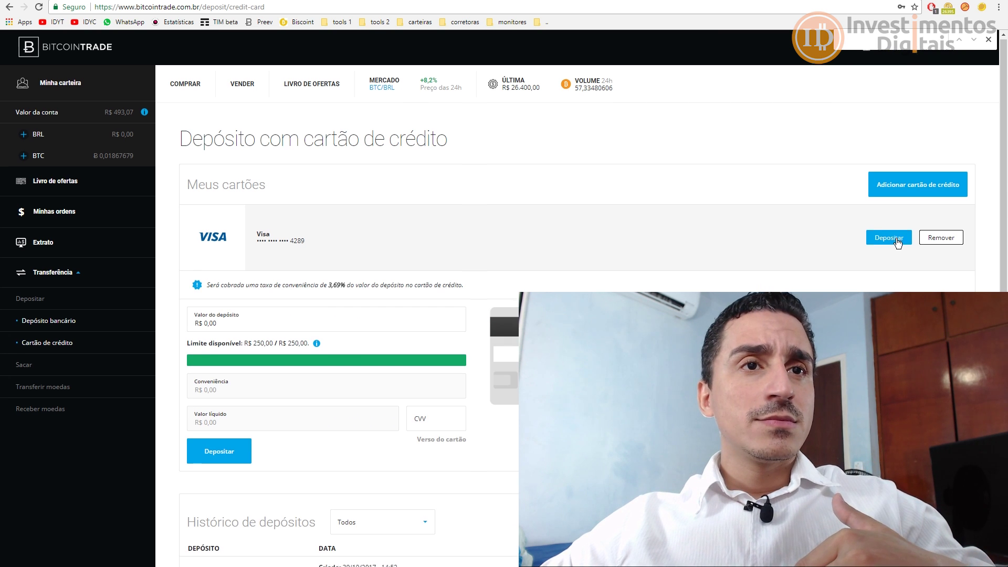
pyautogui.scroll(-4, 896, 238)
pyautogui.scroll(1, 896, 238)
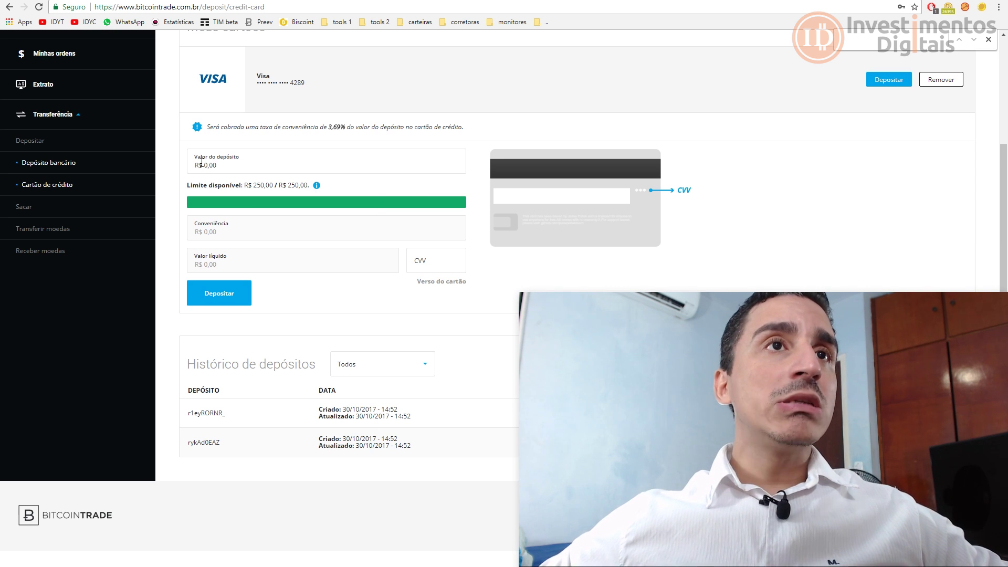
pyautogui.moveTo(319, 189)
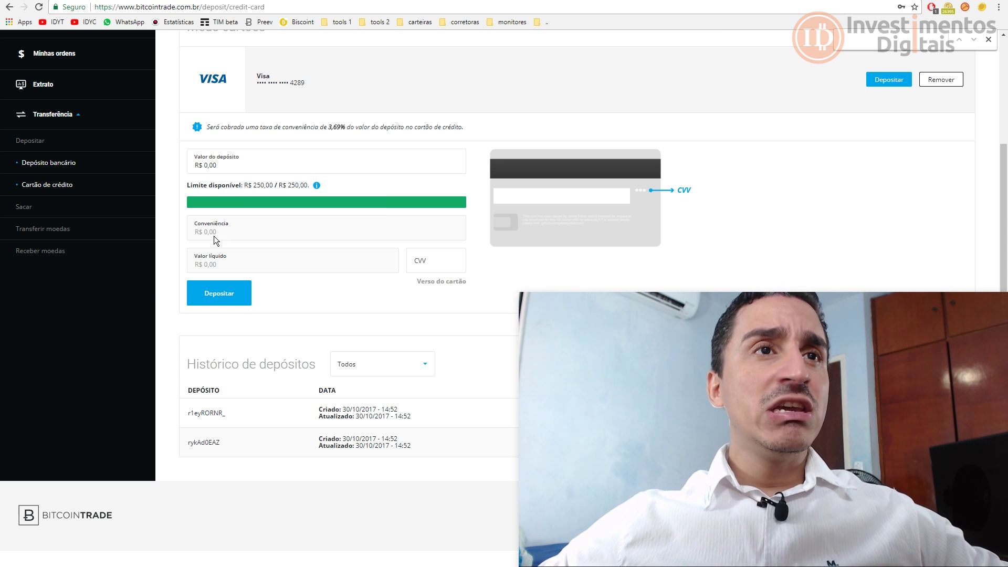
pyautogui.moveTo(213, 235); pyautogui.dragTo(219, 236)
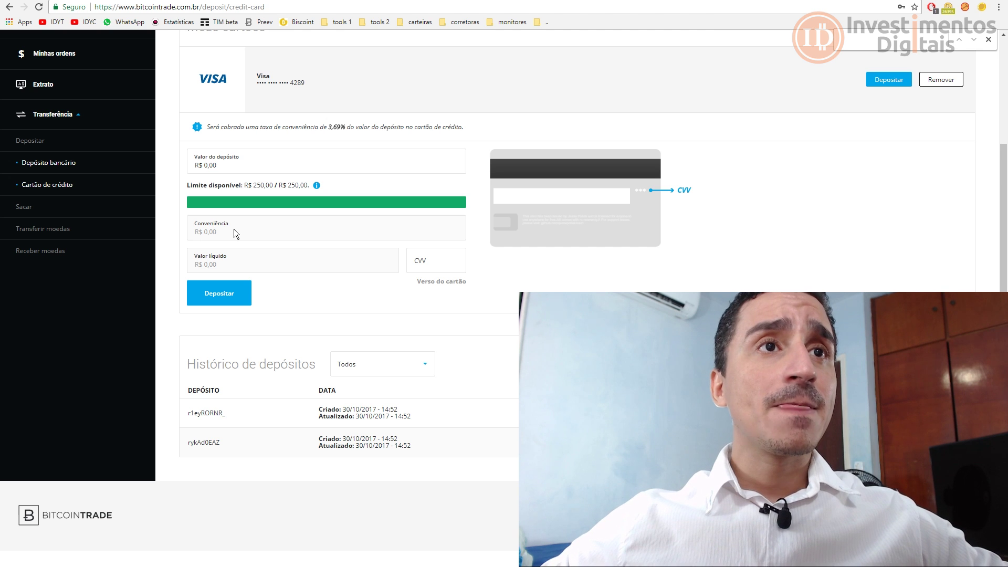
# Deposit R$ 200,00 with the saved Visa card, entering the card's CVV
pyautogui.click(229, 167)
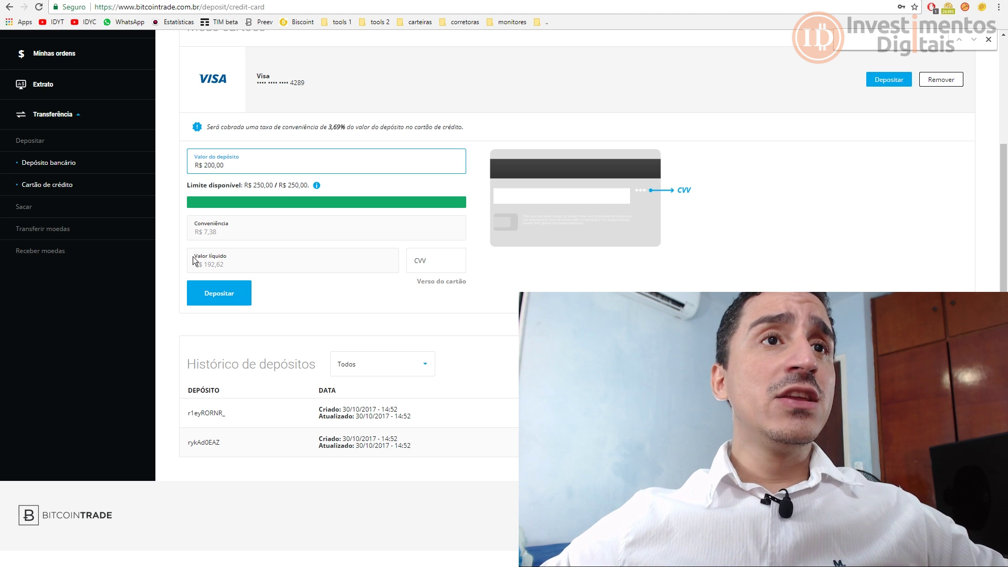
pyautogui.click(444, 267)
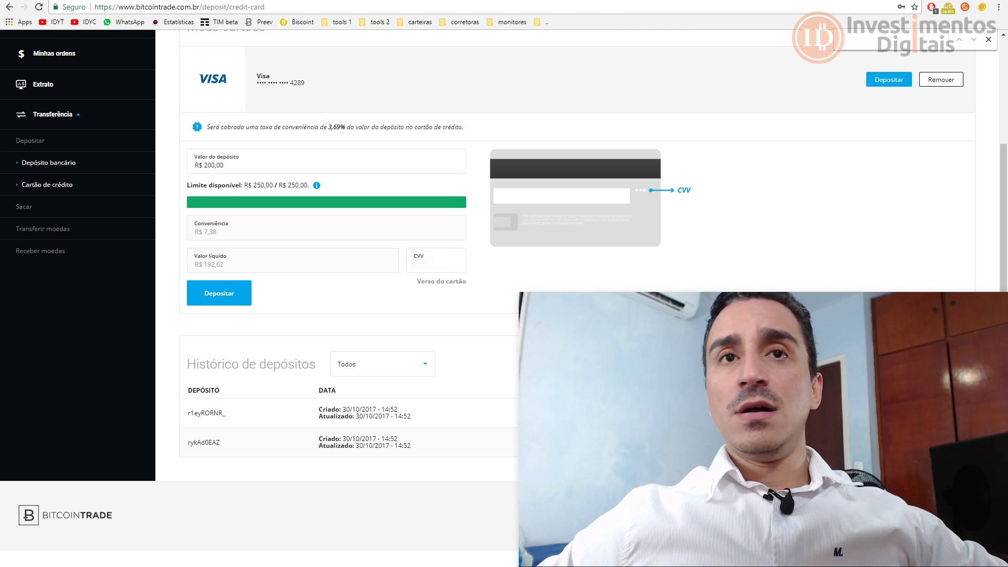
pyautogui.click(435, 260)
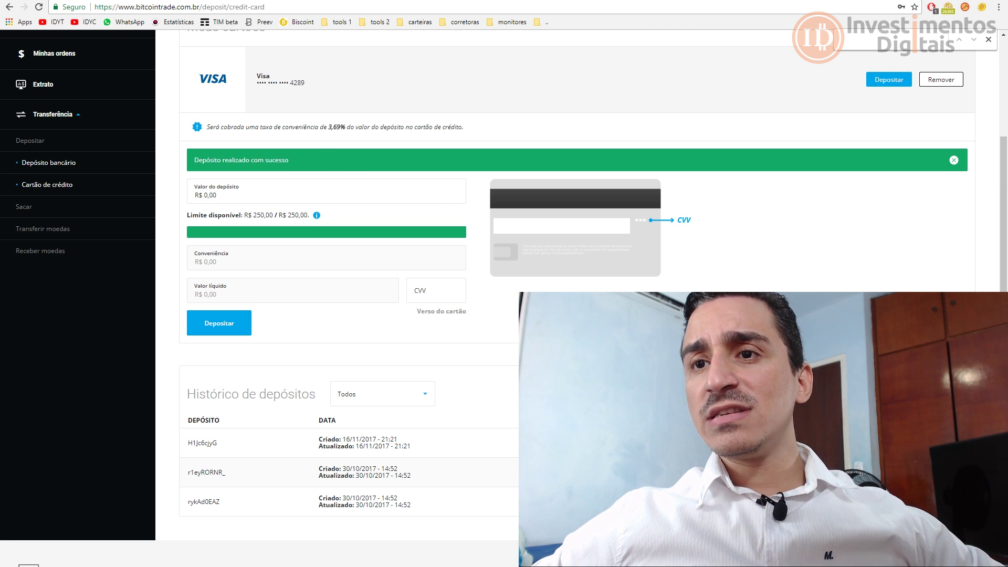
# Check the account value and the BRL balance after the deposit
pyautogui.scroll(3, 281, 138)
pyautogui.scroll(-1, 281, 138)
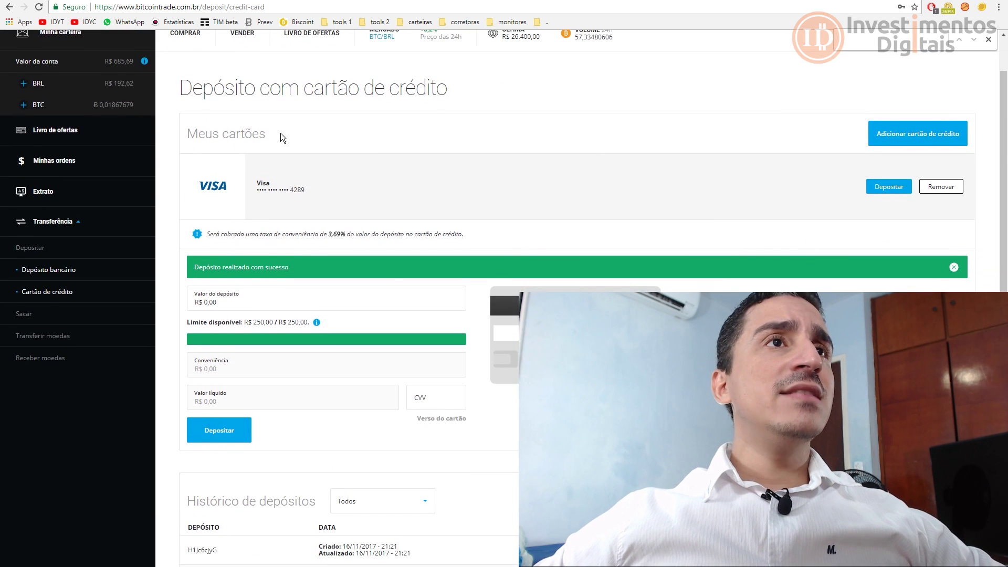
pyautogui.scroll(1, 281, 137)
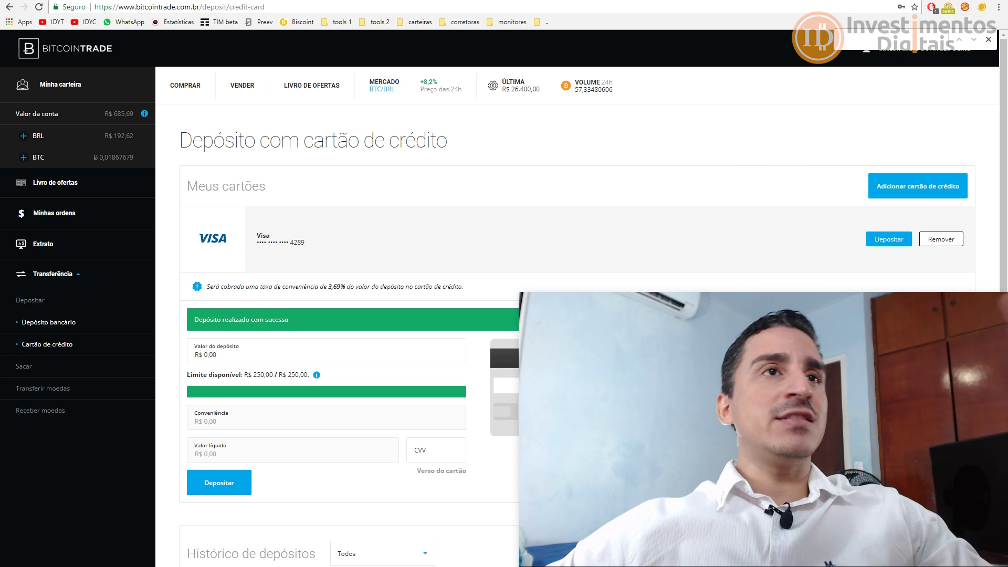
# Open the BTC/BRL order book and look over the buy and sell orders
pyautogui.click(78, 191)
pyautogui.scroll(-6, 758, 203)
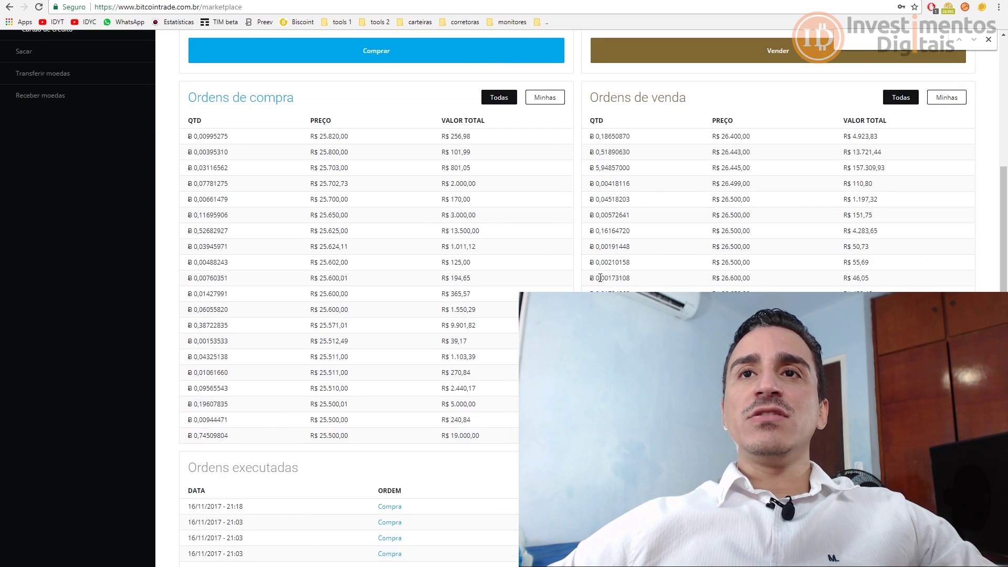
pyautogui.scroll(6, 630, 252)
pyautogui.scroll(-2, 600, 278)
pyautogui.scroll(-1, 599, 277)
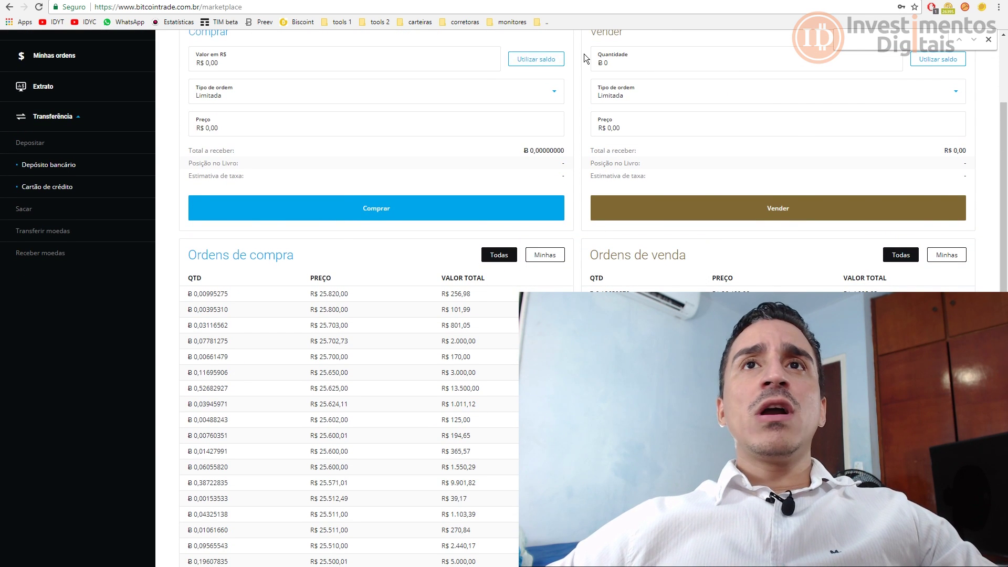
# Set the purchase value to the entire available balance of R$ 192,62
pyautogui.click(555, 62)
pyautogui.scroll(3, 417, 97)
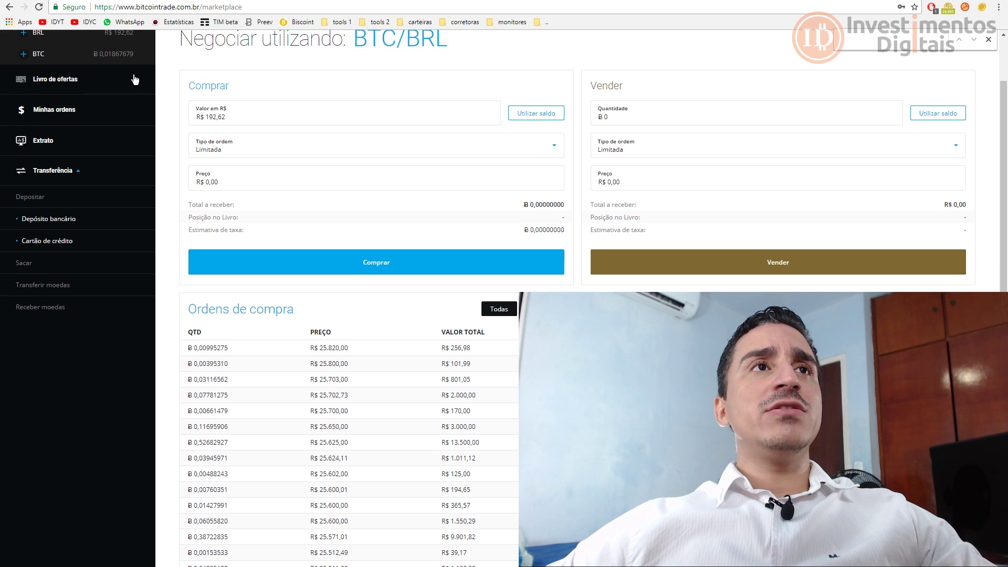
pyautogui.scroll(-2, 354, 98)
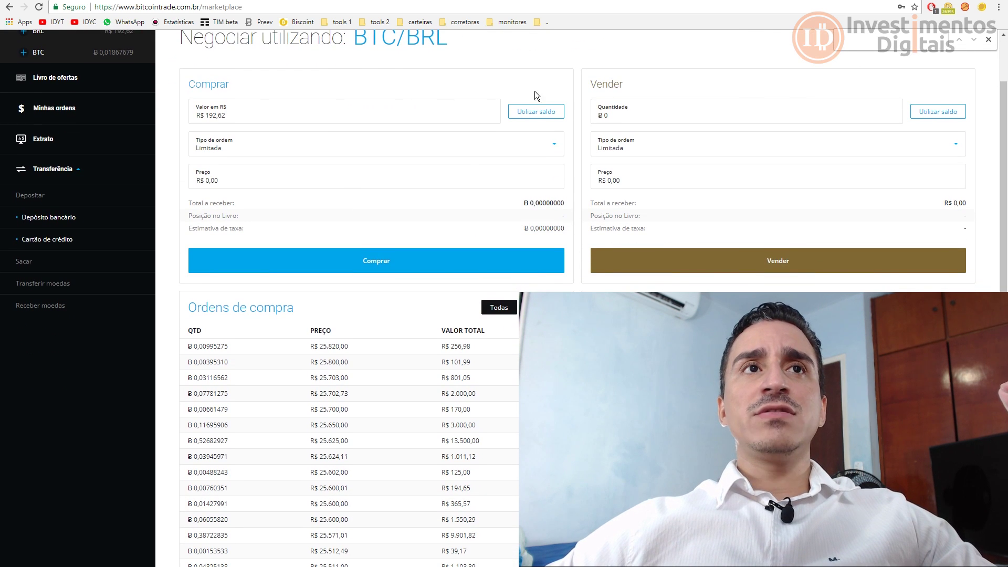
# Set the order type of the purchase to Mercado
pyautogui.click(559, 145)
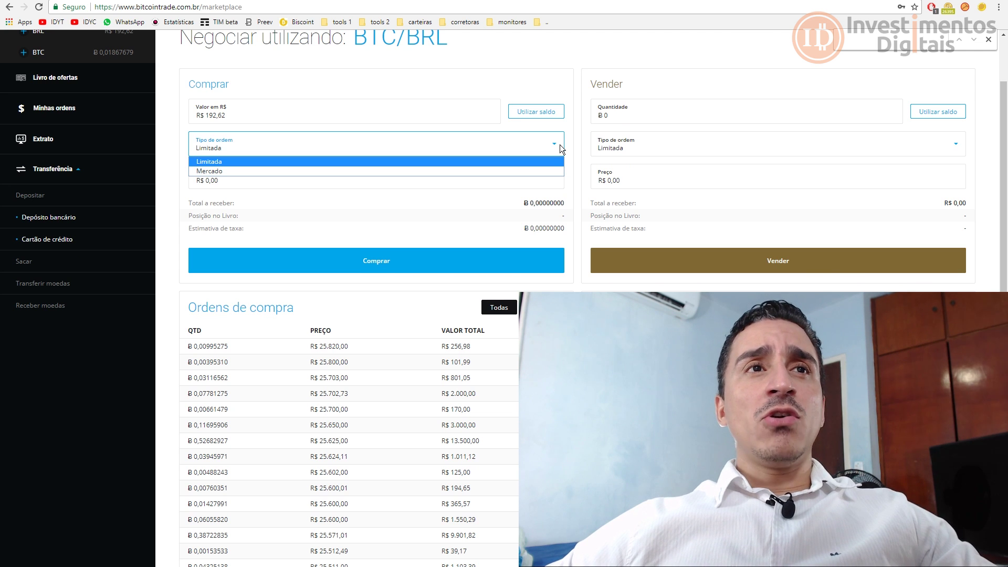
pyautogui.click(559, 144)
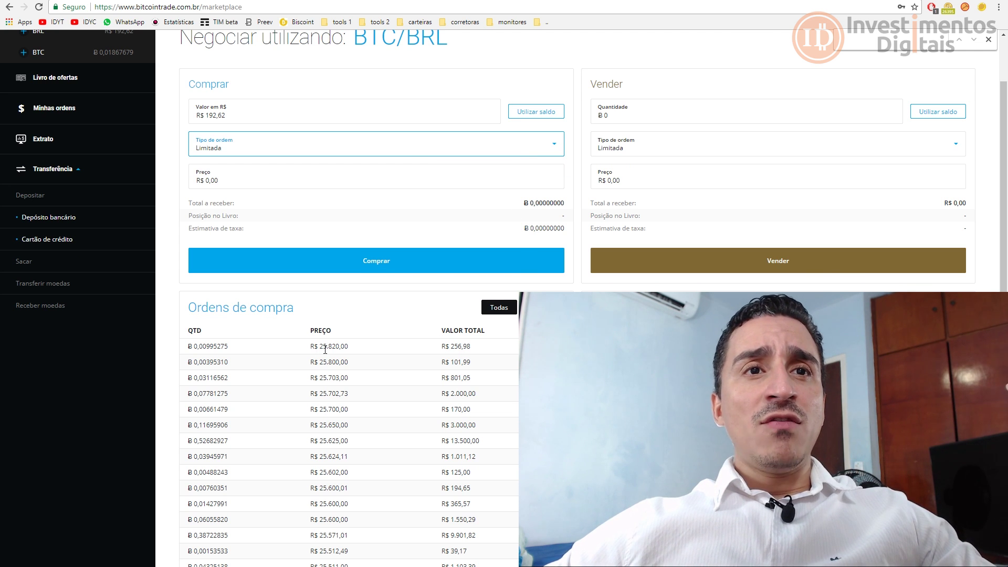
pyautogui.moveTo(318, 346); pyautogui.dragTo(432, 345)
pyautogui.press('Down')
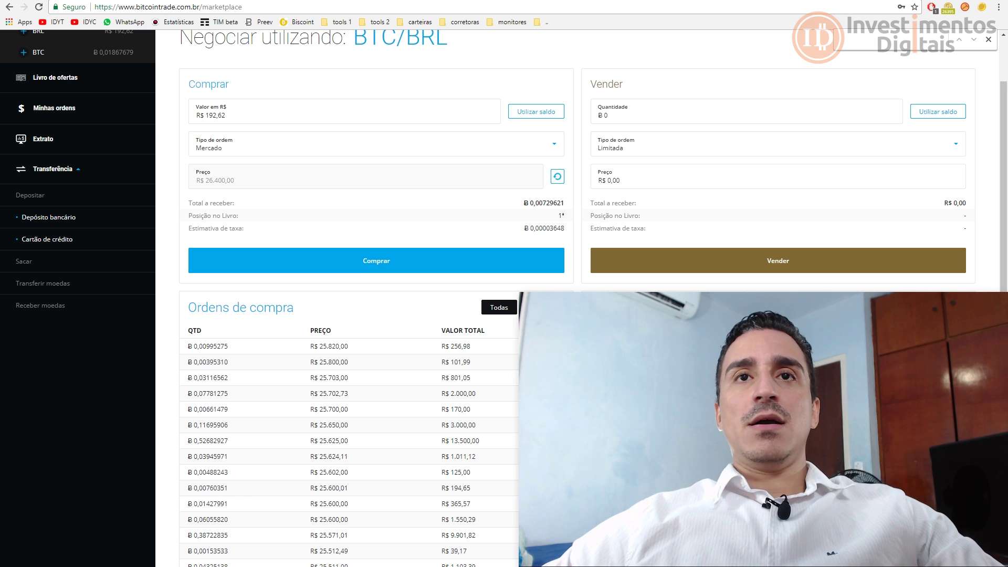
# Compare the purchase price with the sell orders, then place and confirm the market buy order for R$ 192,62
pyautogui.scroll(-2, 373, 276)
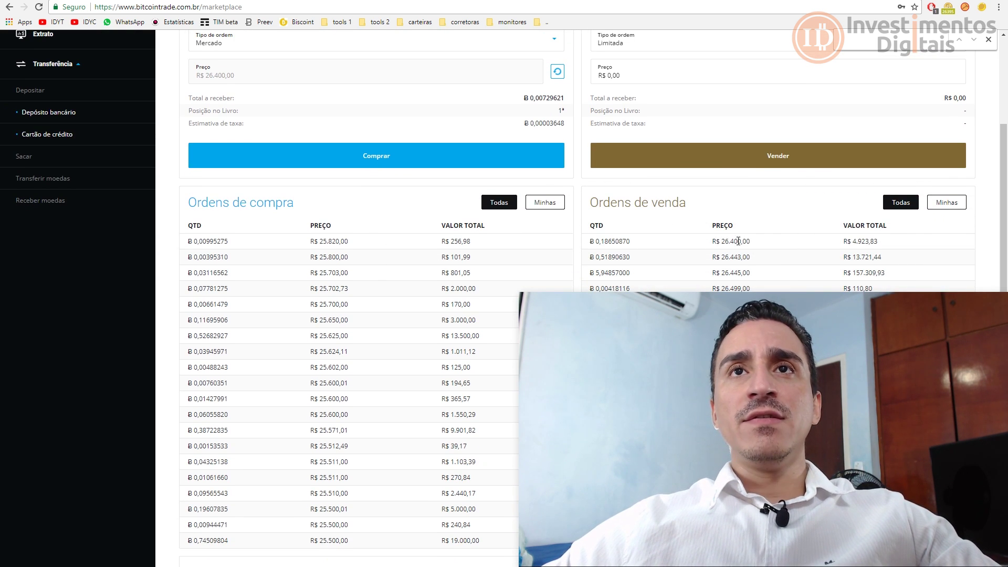
pyautogui.scroll(3, 362, 239)
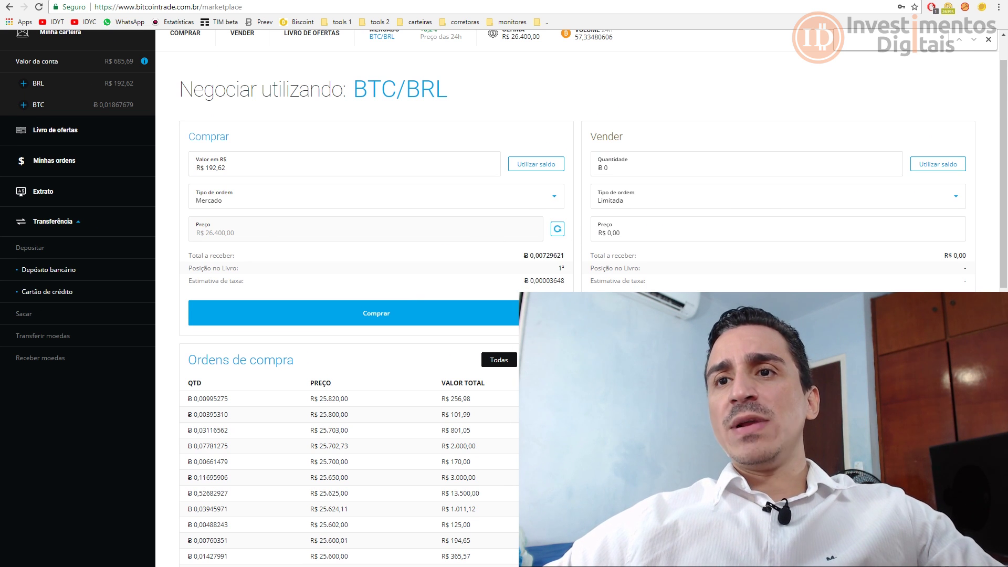
pyautogui.scroll(-1, 504, 298)
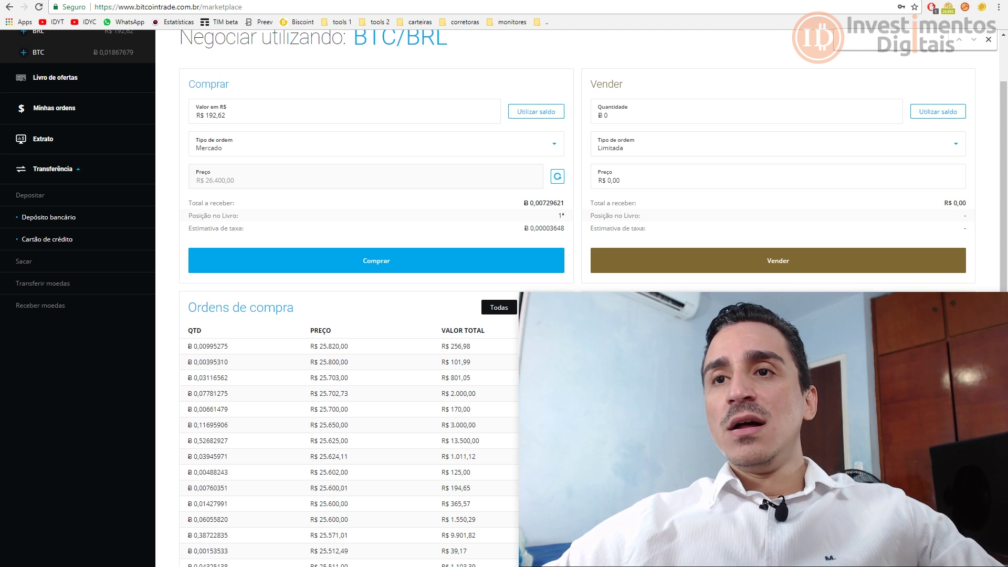
pyautogui.click(380, 263)
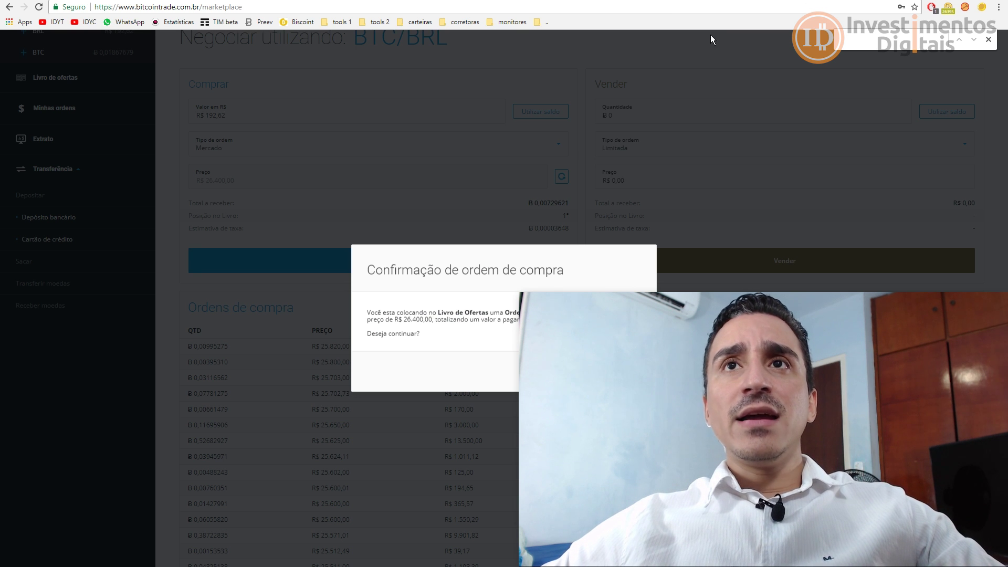
pyautogui.press('super+Down')
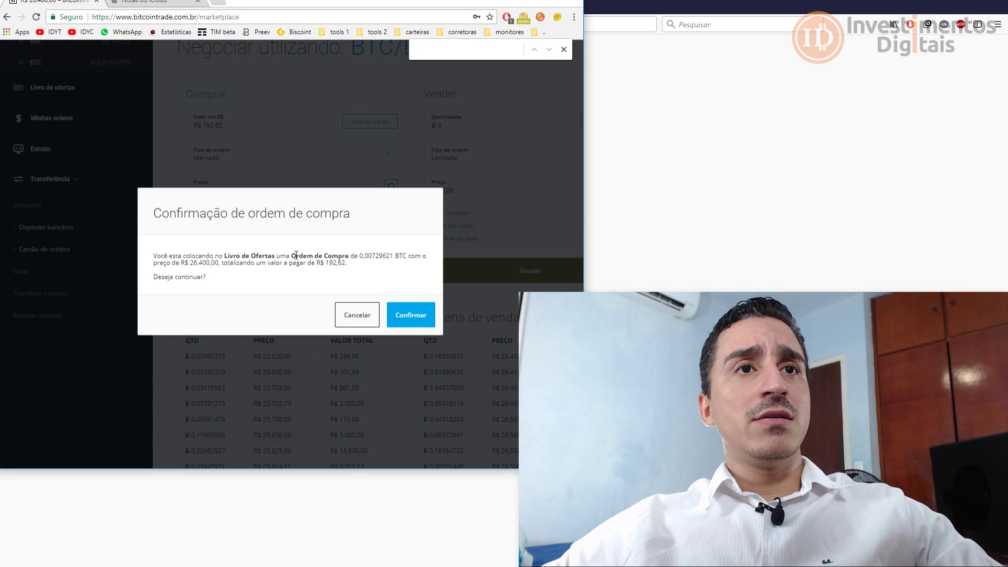
pyautogui.click(411, 315)
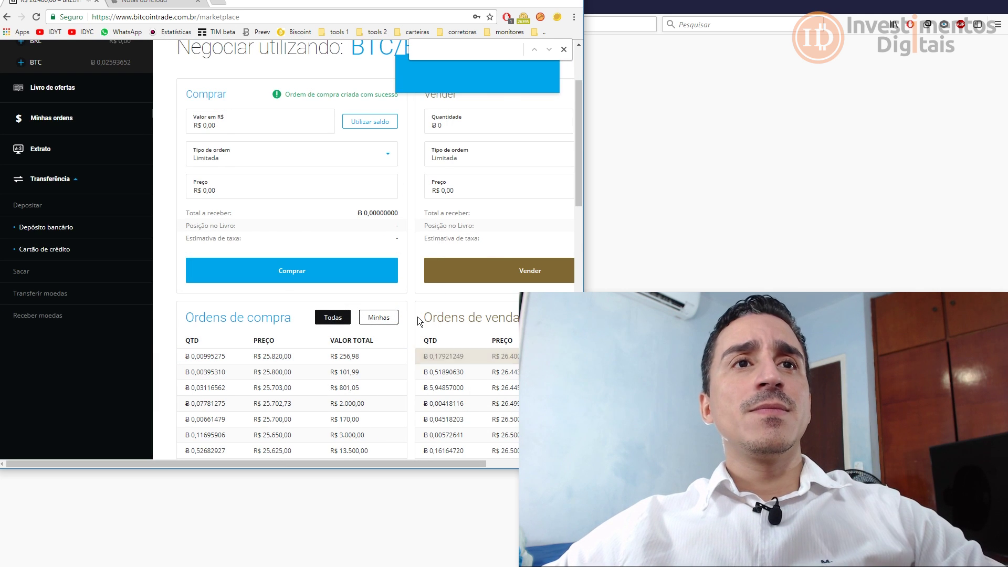
# Check the wallet balances after the purchase and return to the credit card deposit page
pyautogui.press('super+Up')
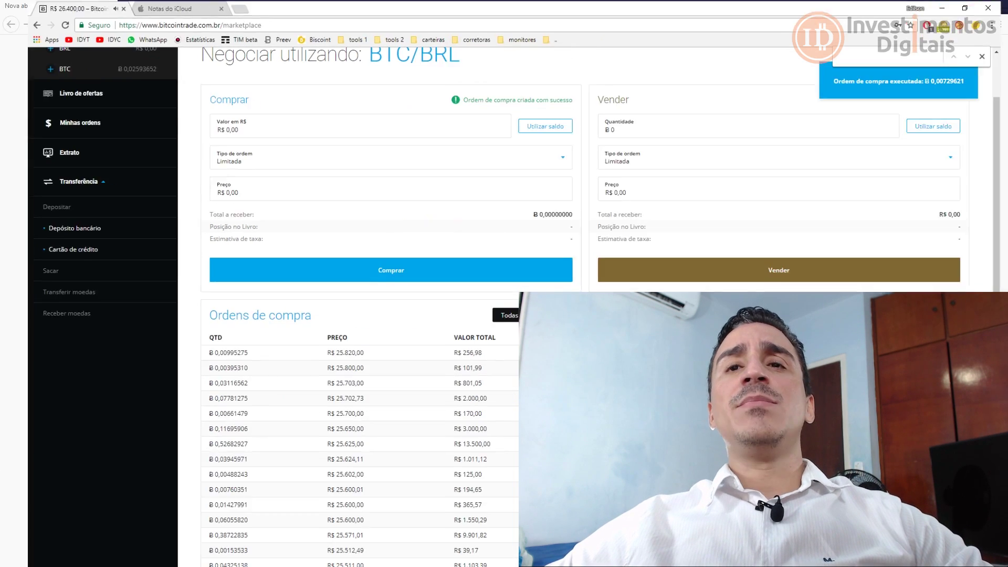
pyautogui.scroll(2, 723, 160)
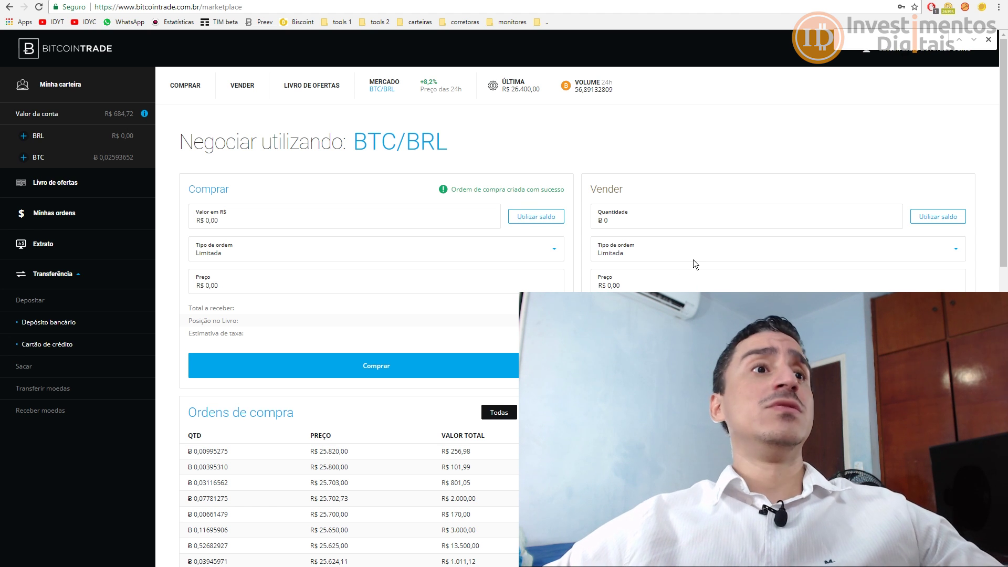
pyautogui.click(86, 346)
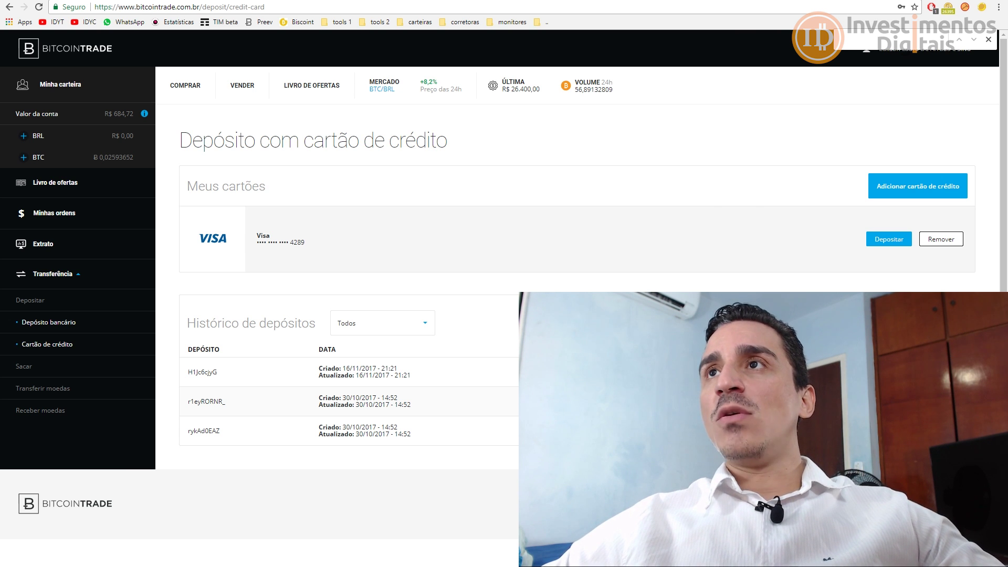
# Check the total, fee and subtotal of the most recent Visa deposit in the credit card deposit history
pyautogui.press('super+Down')
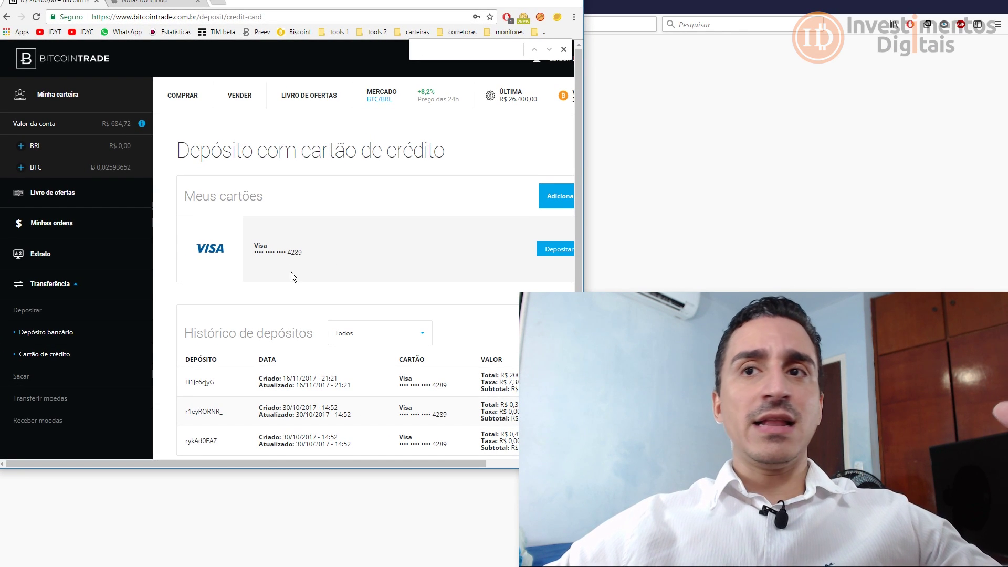
pyautogui.hscroll(3, 488, 339)
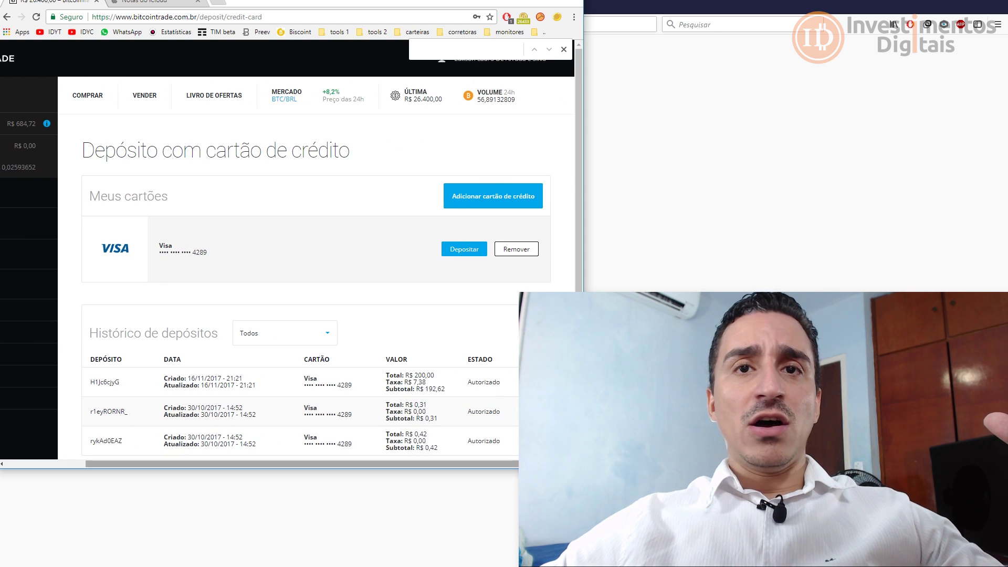
pyautogui.doubleClick(393, 381)
pyautogui.moveTo(430, 389); pyautogui.dragTo(447, 389)
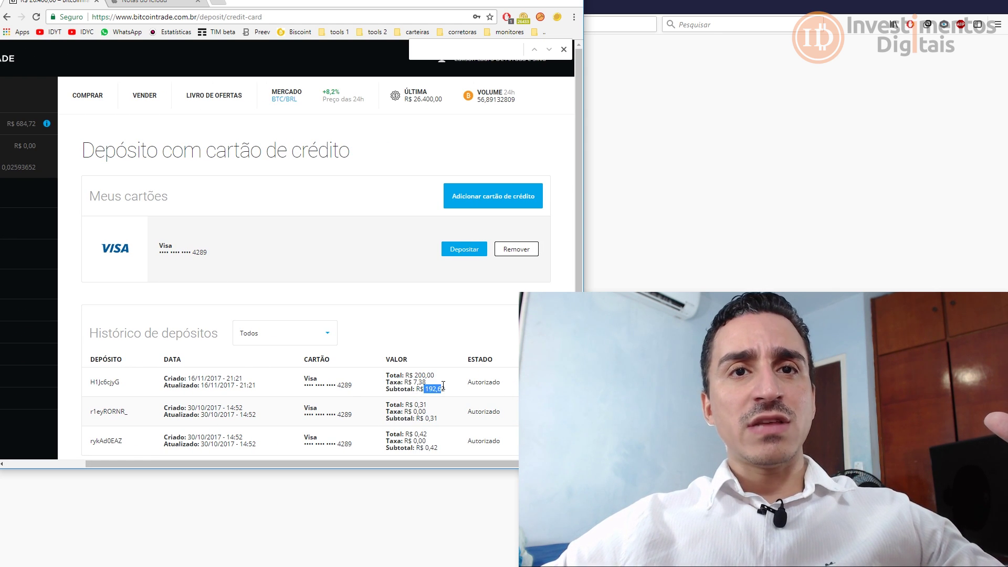
# Open the Depósito bancário page and review its deposit history and deposit form
pyautogui.click(34, 465)
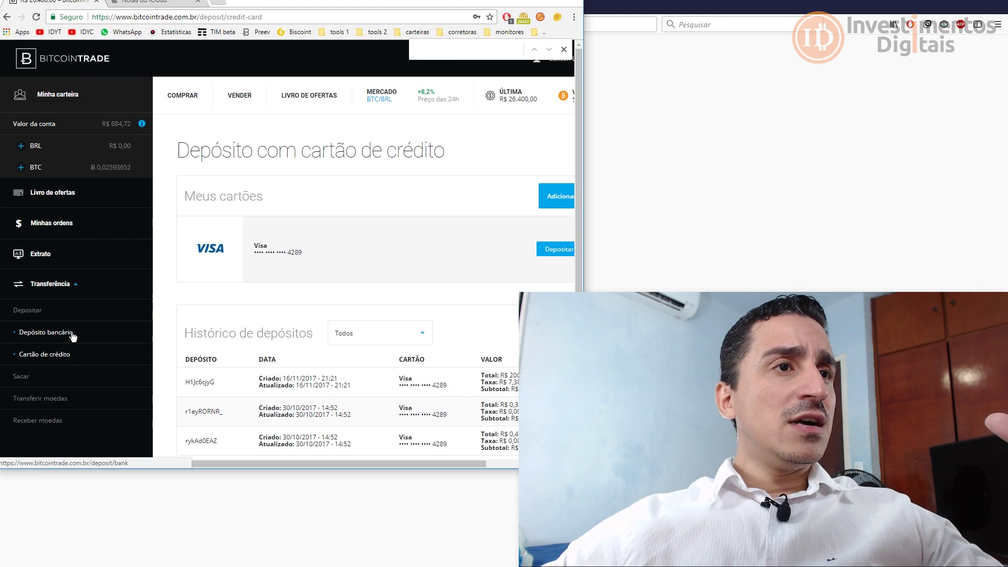
pyautogui.click(67, 332)
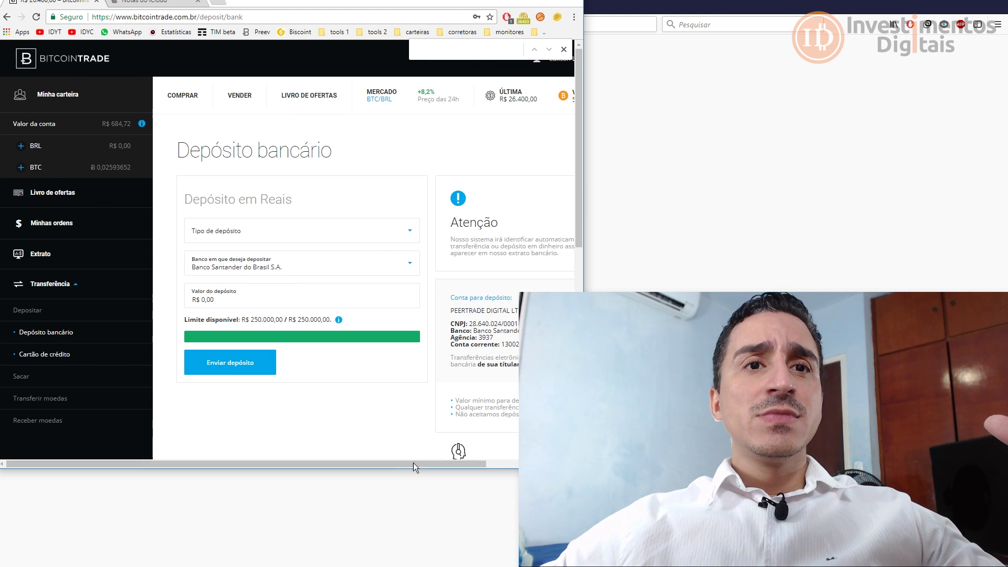
pyautogui.scroll(-10, 381, 428)
pyautogui.scroll(1, 371, 439)
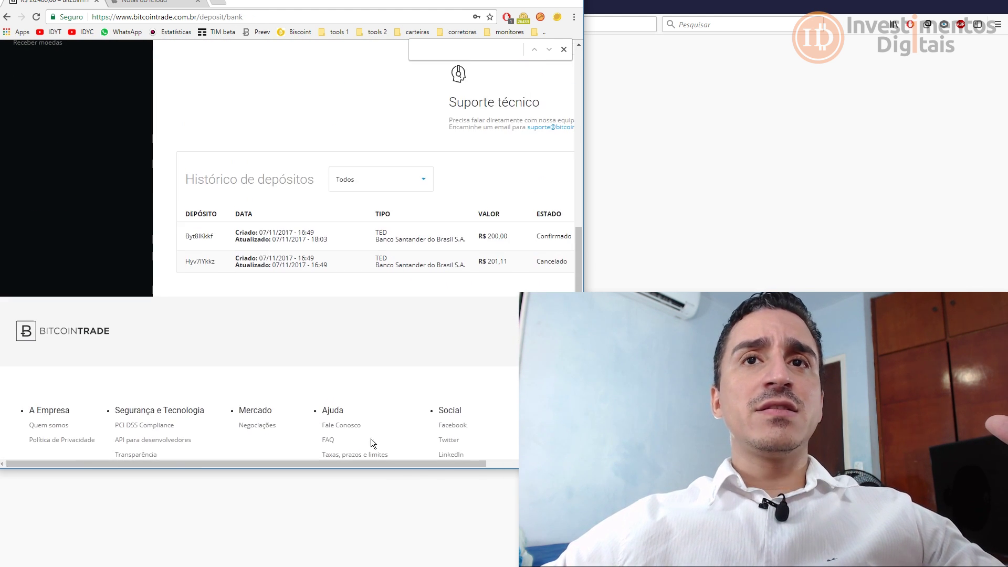
pyautogui.moveTo(380, 464); pyautogui.dragTo(489, 457)
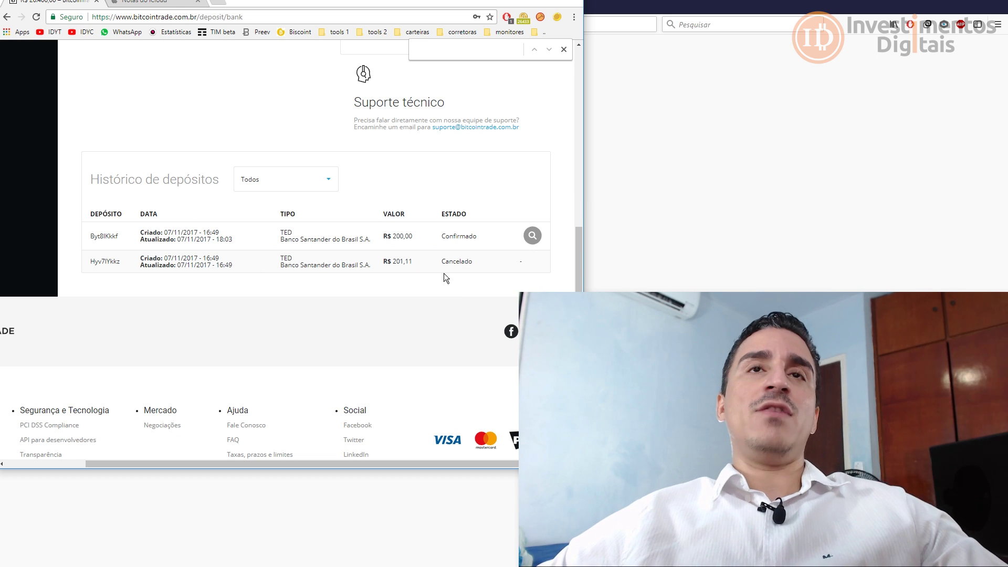
pyautogui.scroll(7, 455, 263)
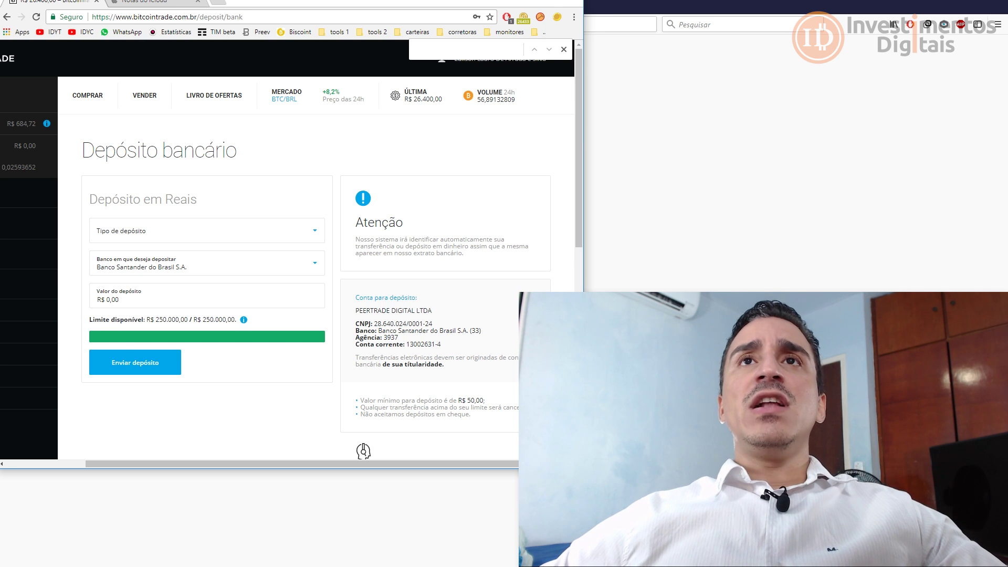
# Open the Transferir moedas page in the maximized browser window and set the miners' fee to Lento (0.0010512)
pyautogui.moveTo(550, 1); pyautogui.dragTo(550, 1)
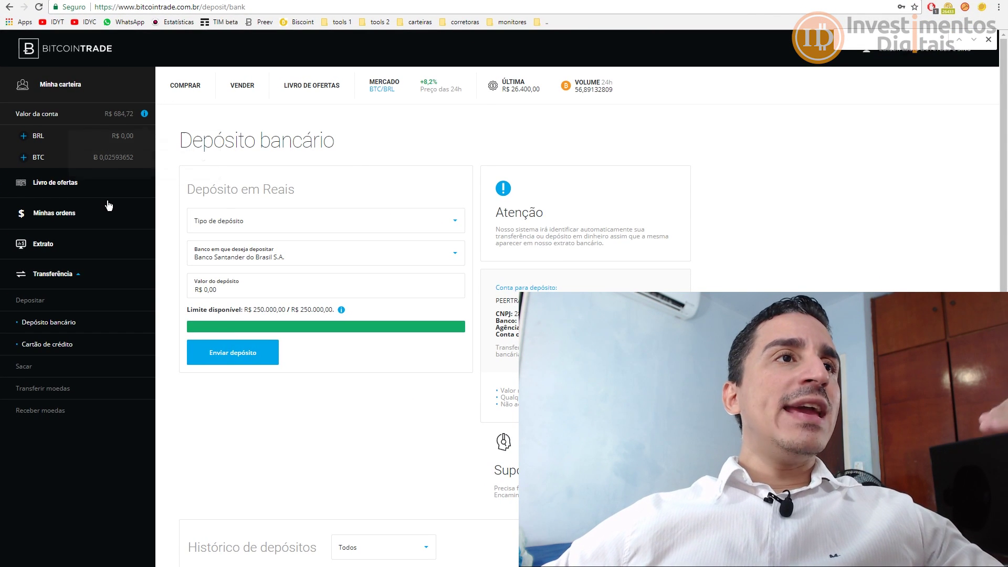
pyautogui.click(82, 279)
pyautogui.click(74, 278)
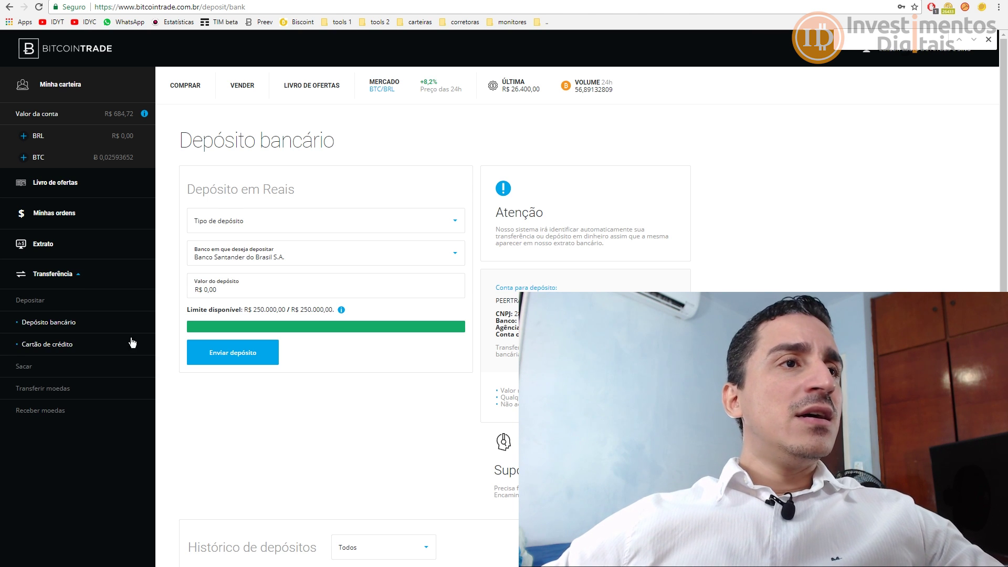
pyautogui.click(64, 389)
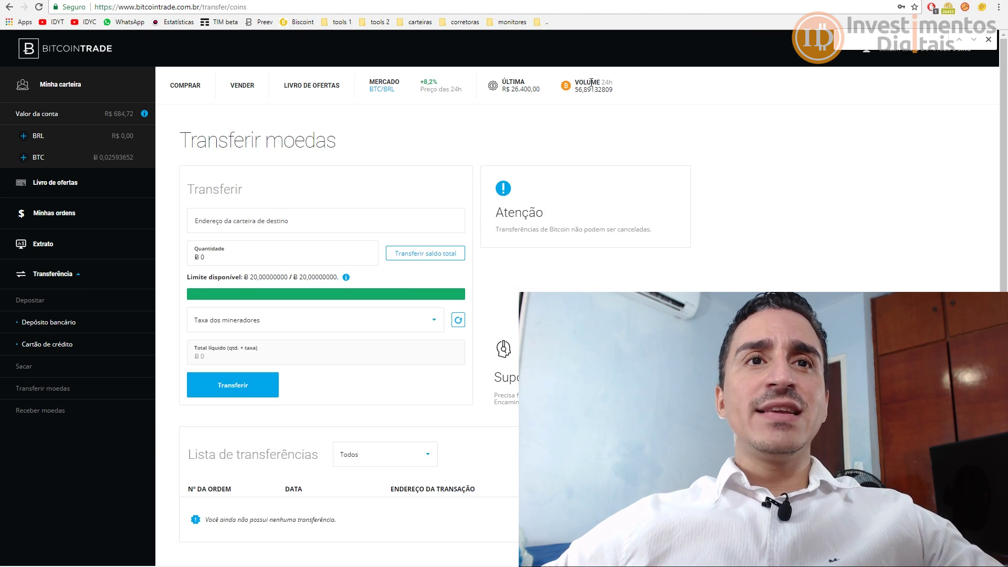
pyautogui.click(438, 319)
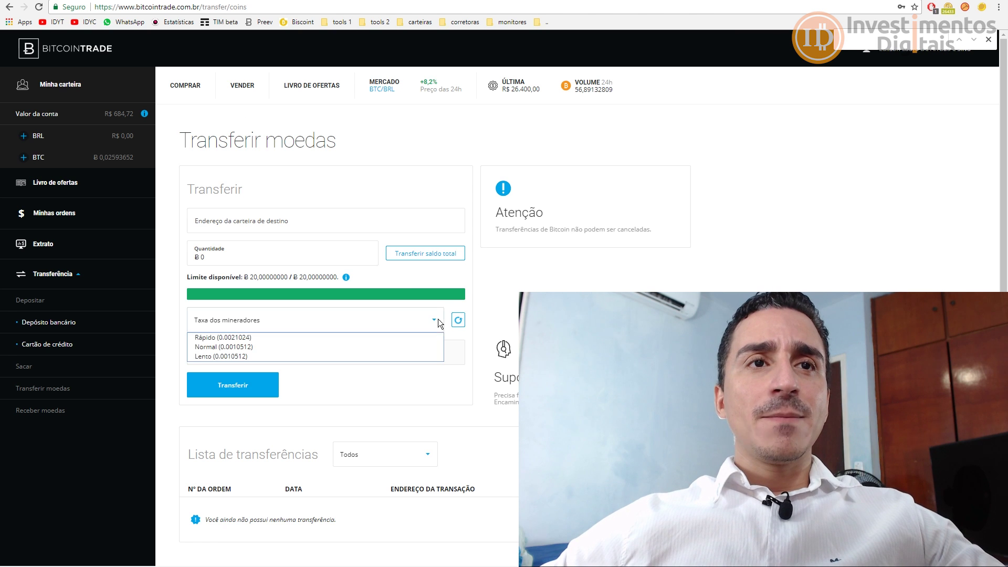
pyautogui.click(240, 356)
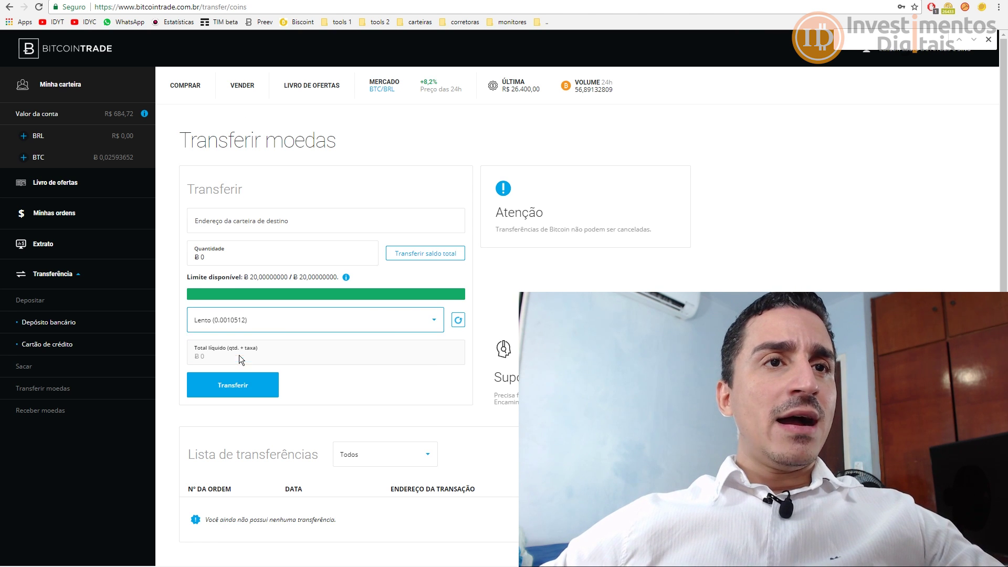
# Set the transfer's Quantidade to 0,0010512 BTC, the same amount as the slow miners' fee
pyautogui.click(241, 261)
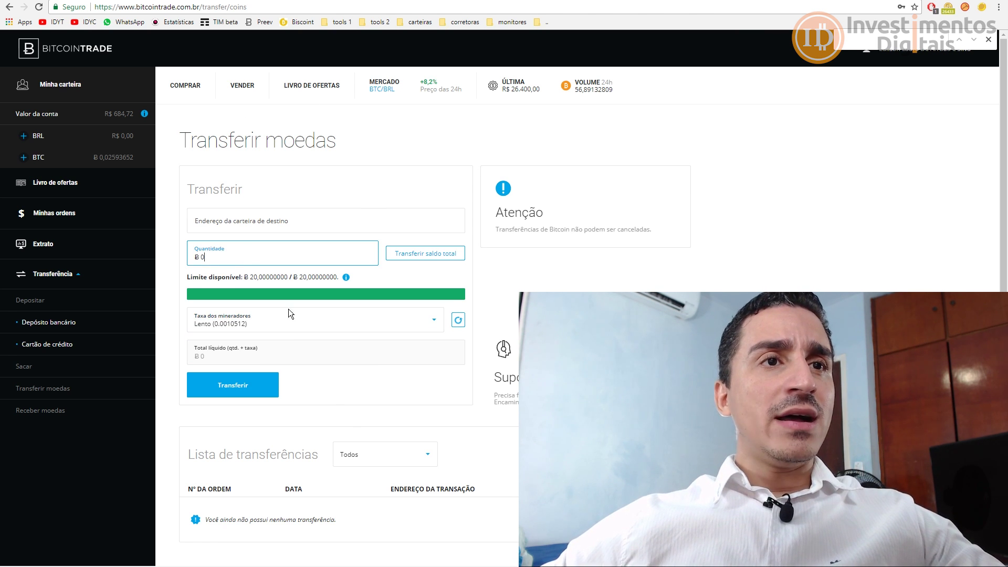
pyautogui.click(239, 219)
pyautogui.click(272, 261)
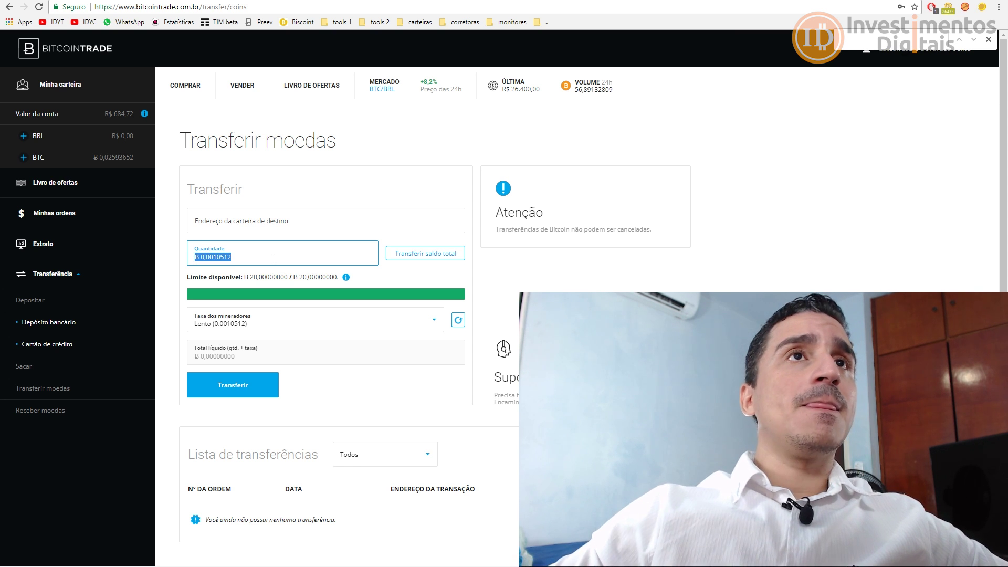
# Open the Preev bitcoin converter in a new tab and enter 0,0010512 as the BTC amount, without the currency symbol
pyautogui.hotkey('ctrl', 't')
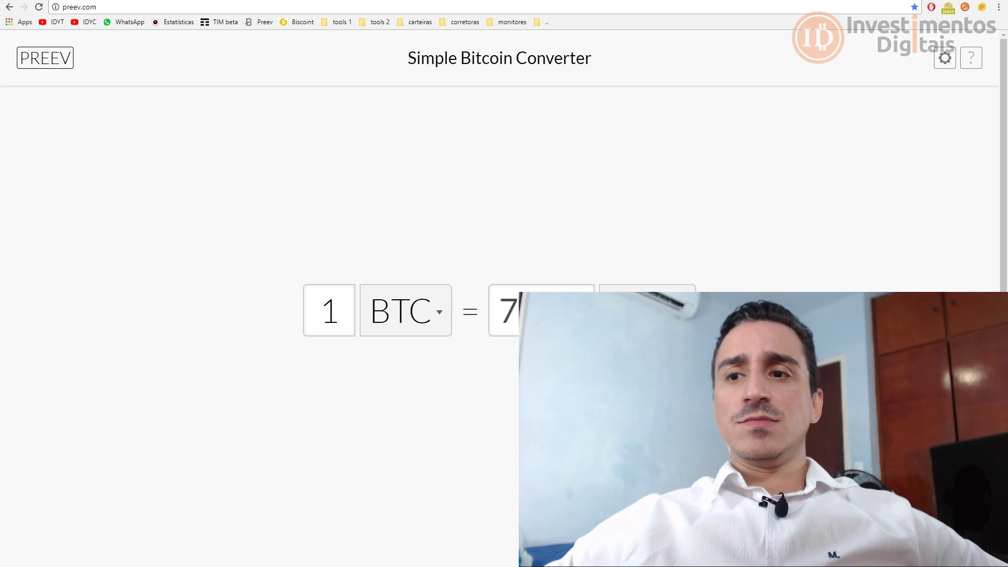
pyautogui.write('0,0010512')
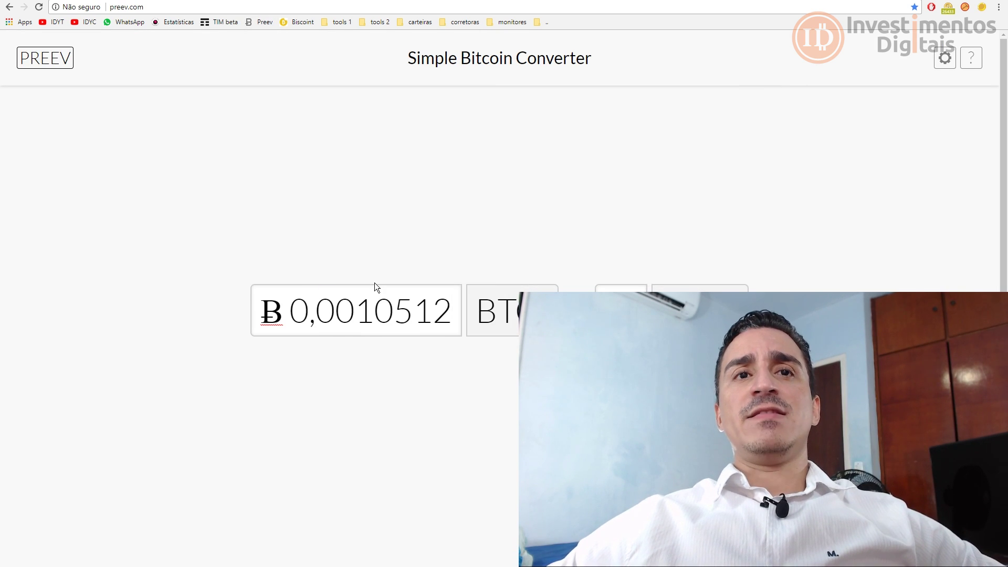
pyautogui.moveTo(289, 310); pyautogui.dragTo(143, 307)
pyautogui.press('BackSpace')
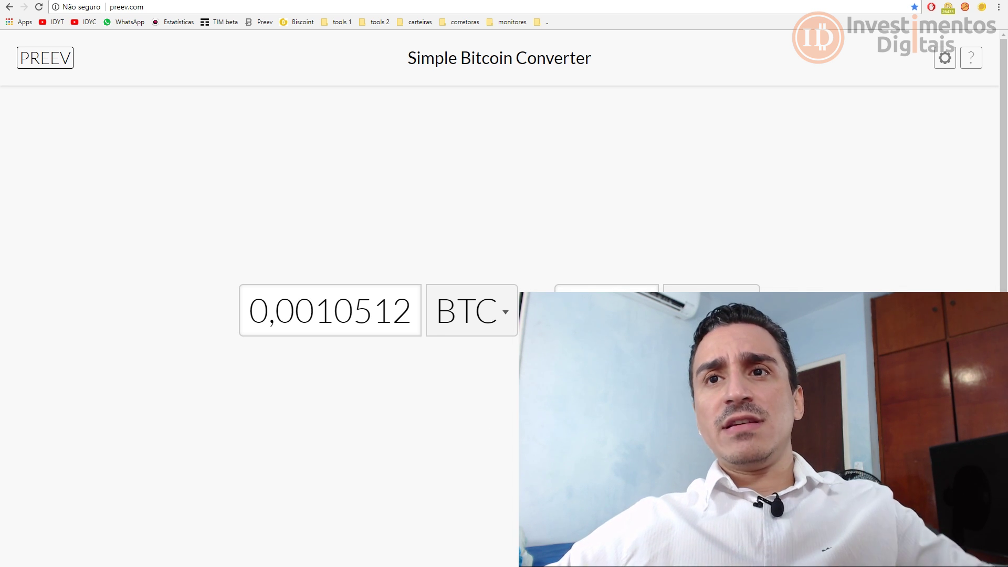
# Convert the BTC amount to BRL, and return to the BitcoinTrade transfer page and close its find bar
pyautogui.press('super+Down')
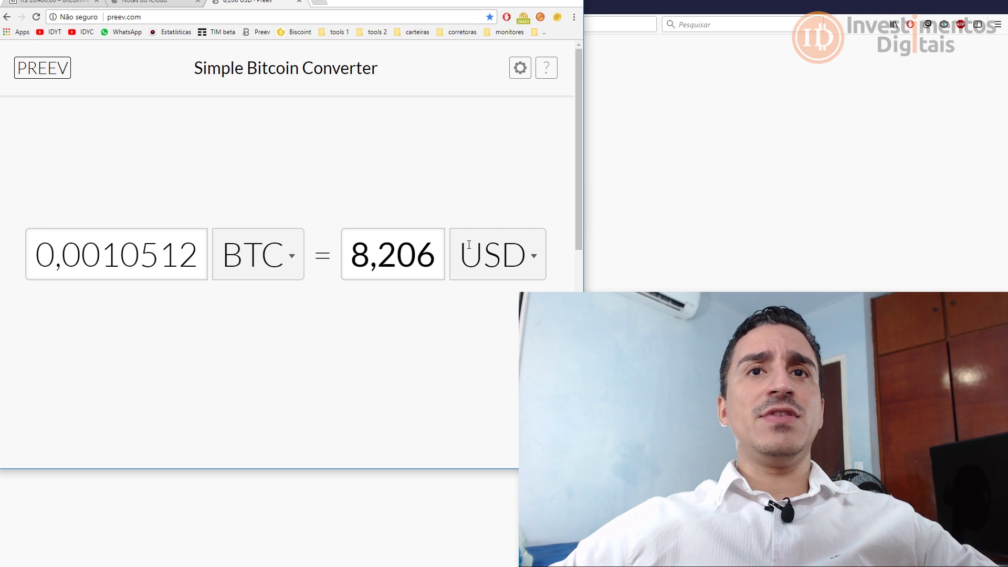
pyautogui.click(469, 245)
pyautogui.write('BR')
pyautogui.click(473, 323)
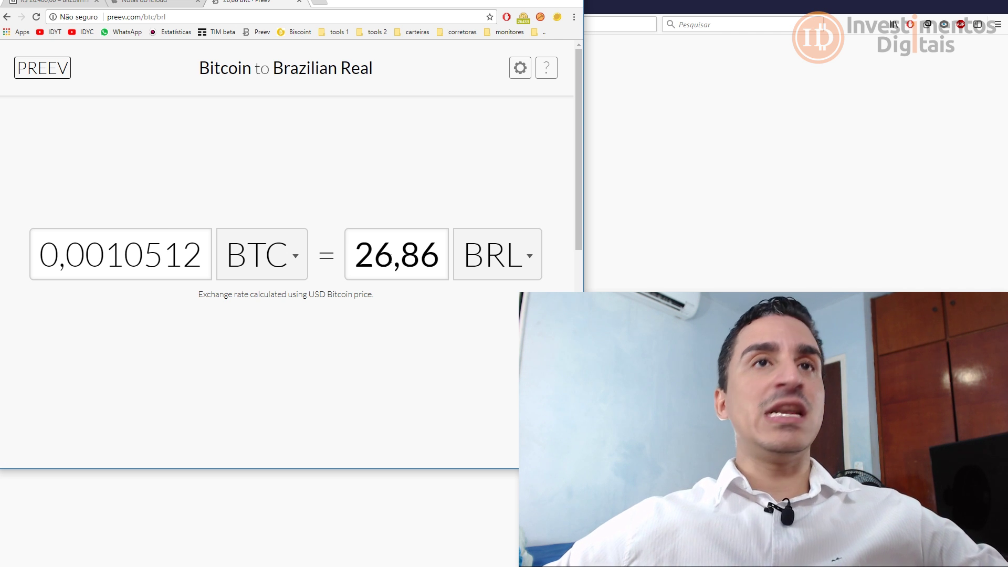
pyautogui.click(59, 3)
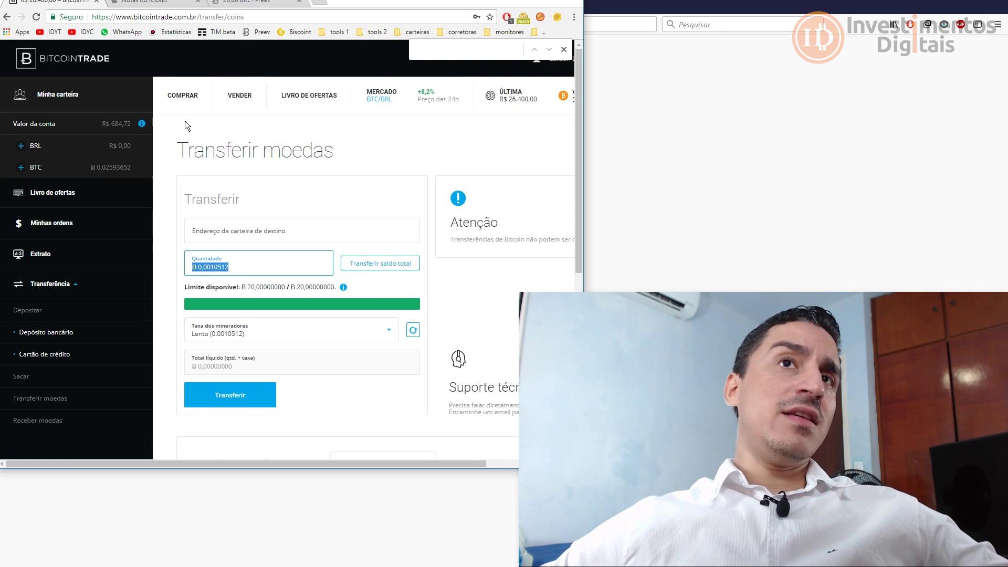
pyautogui.click(565, 49)
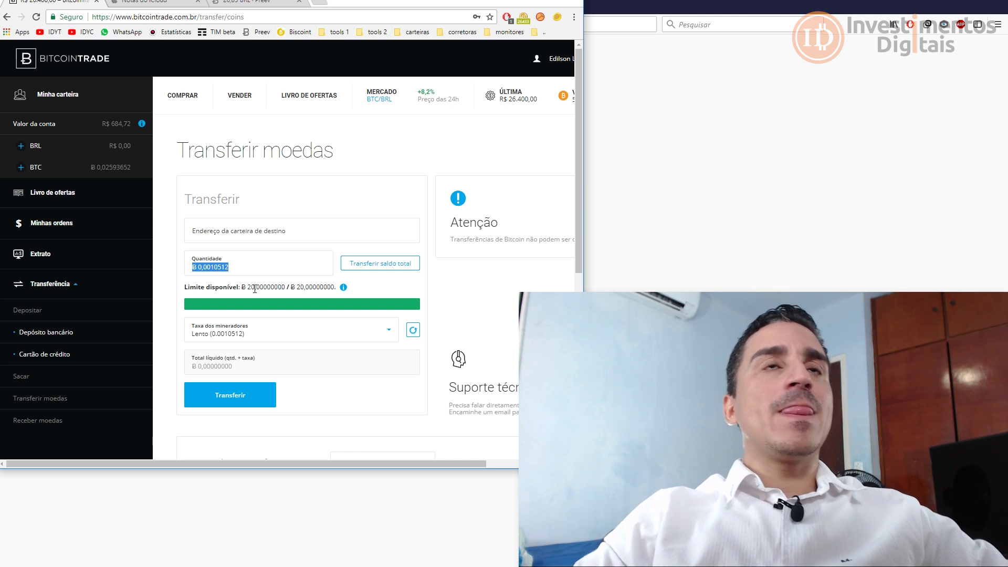
# Open blockchain.info in a new tab of the maximized browser and go to its bitcoin statistics page
pyautogui.hotkey('ctrl', 't')
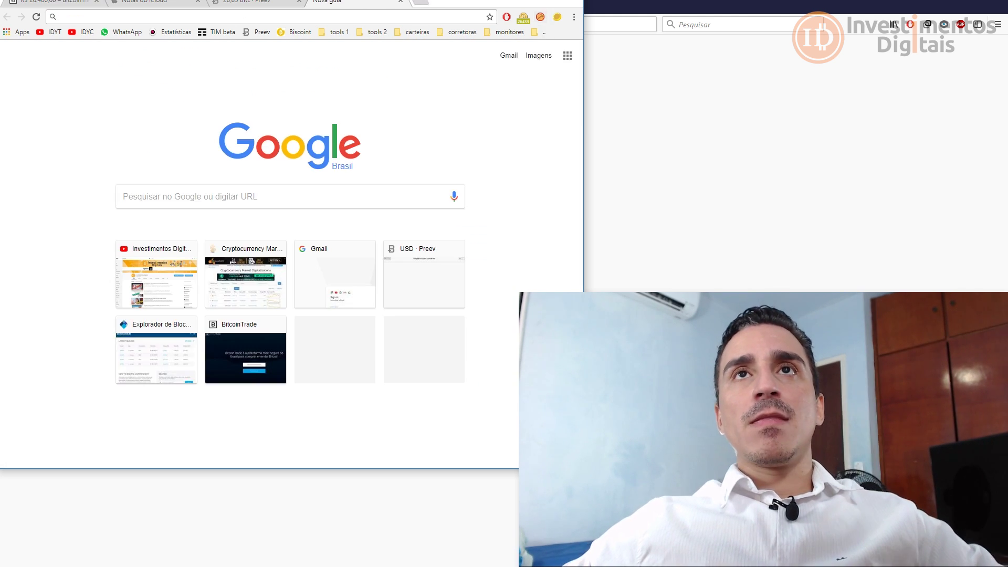
pyautogui.press('super+Up')
pyautogui.write('blockchain.info')
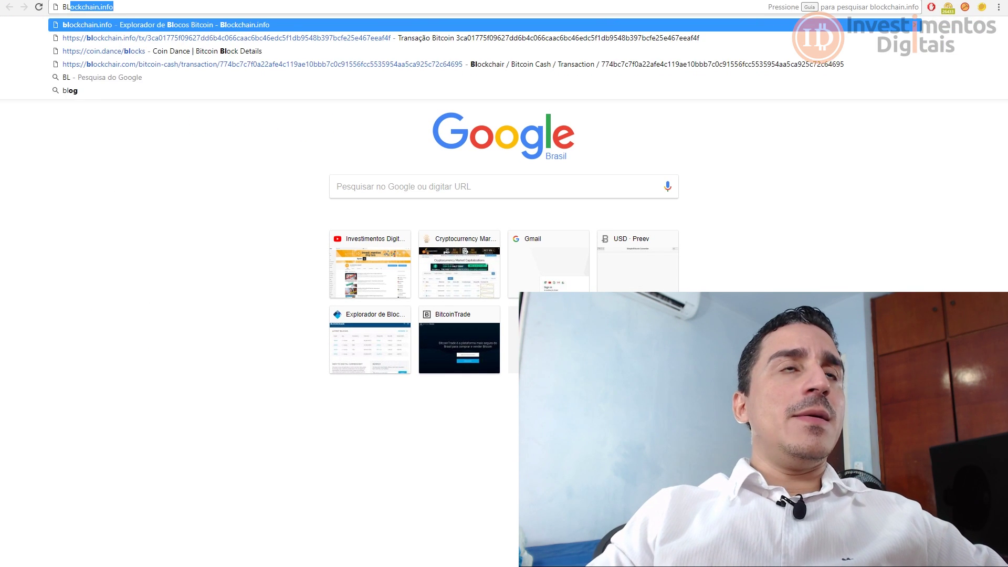
pyautogui.press('Return')
pyautogui.scroll(-7, 399, 523)
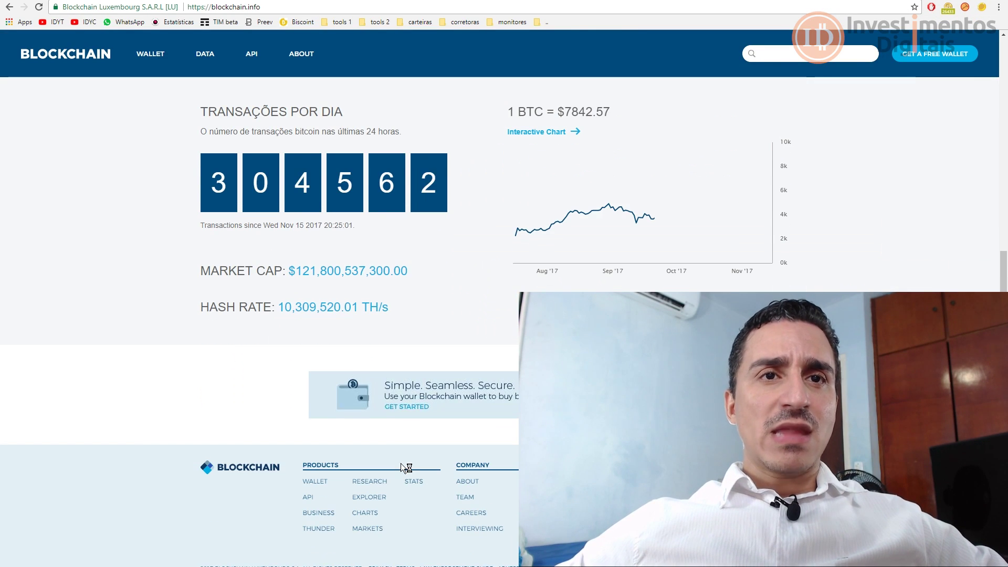
pyautogui.click(421, 487)
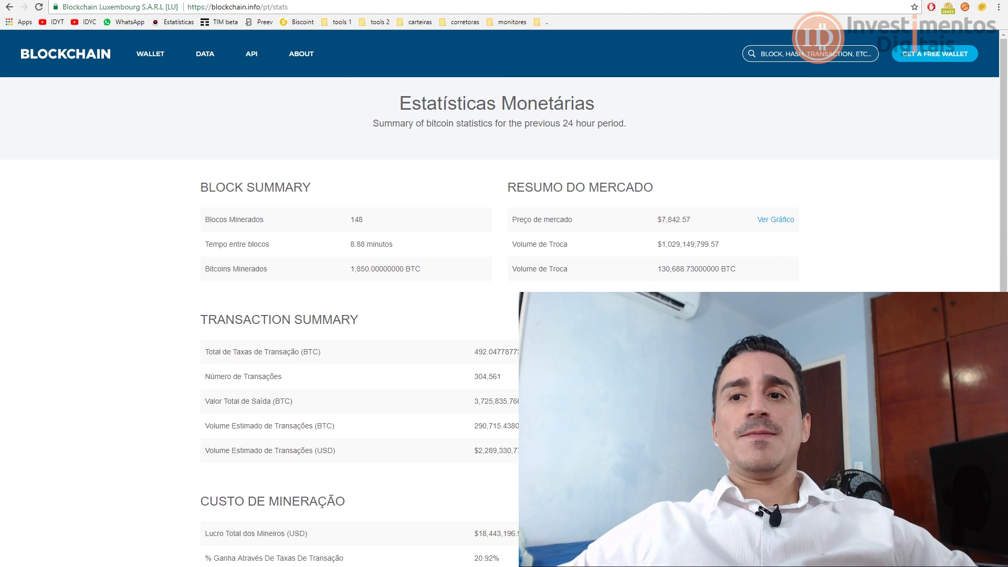
# Open the Transações Não Confirmadas list from the statistics page and check the number of unconfirmed transactions
pyautogui.hotkey('alt', 'Tab')
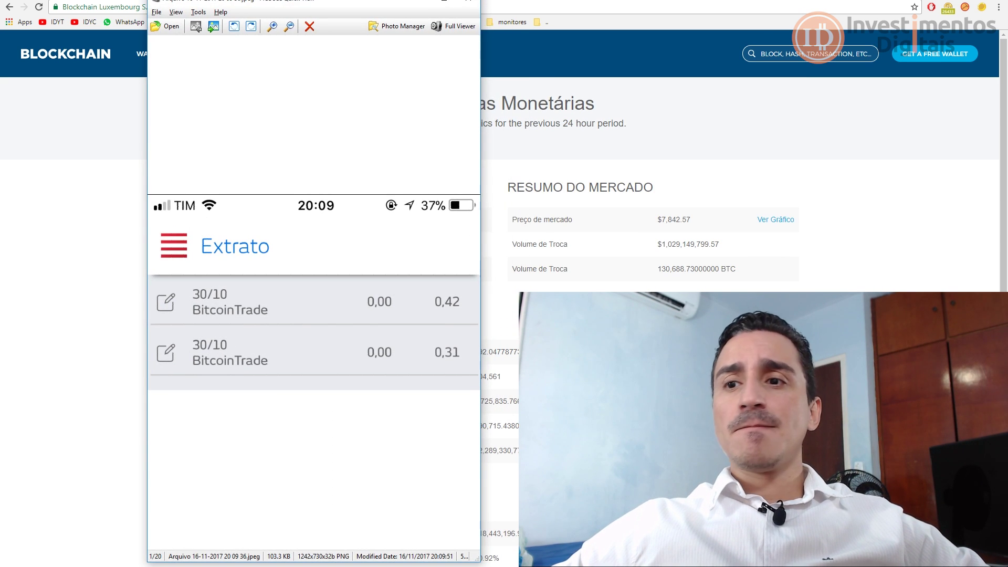
pyautogui.click(468, 3)
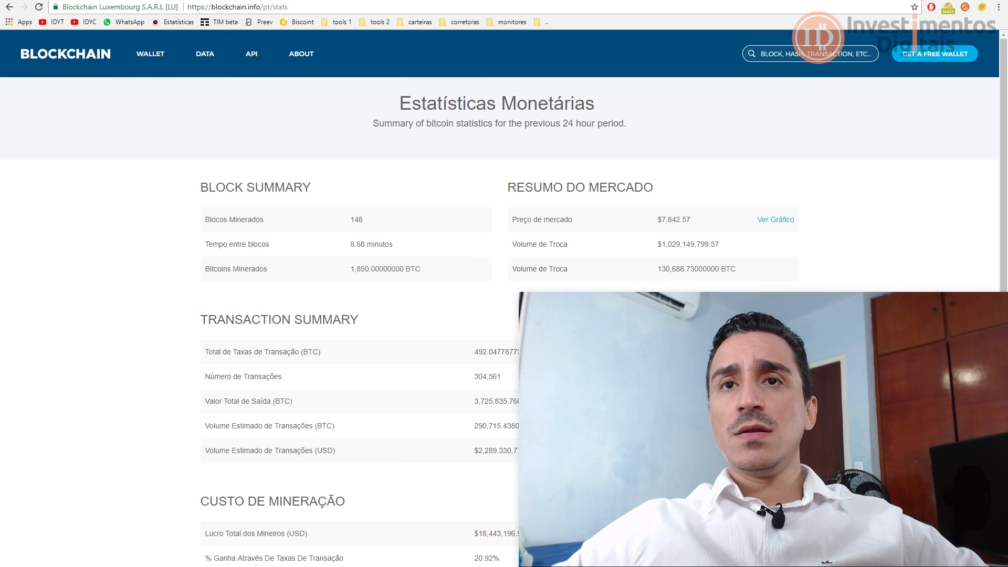
pyautogui.scroll(-8, 402, 317)
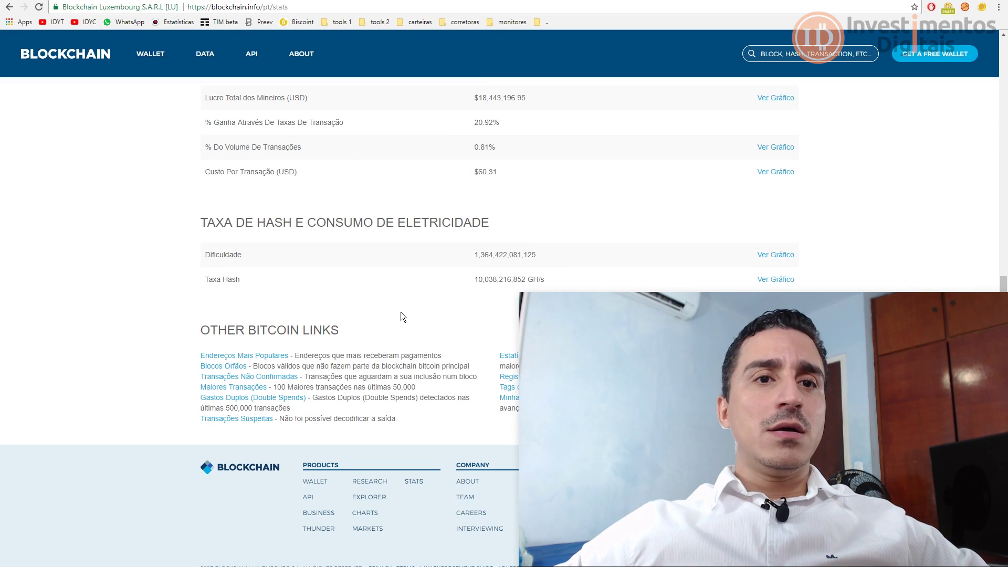
pyautogui.click(283, 377)
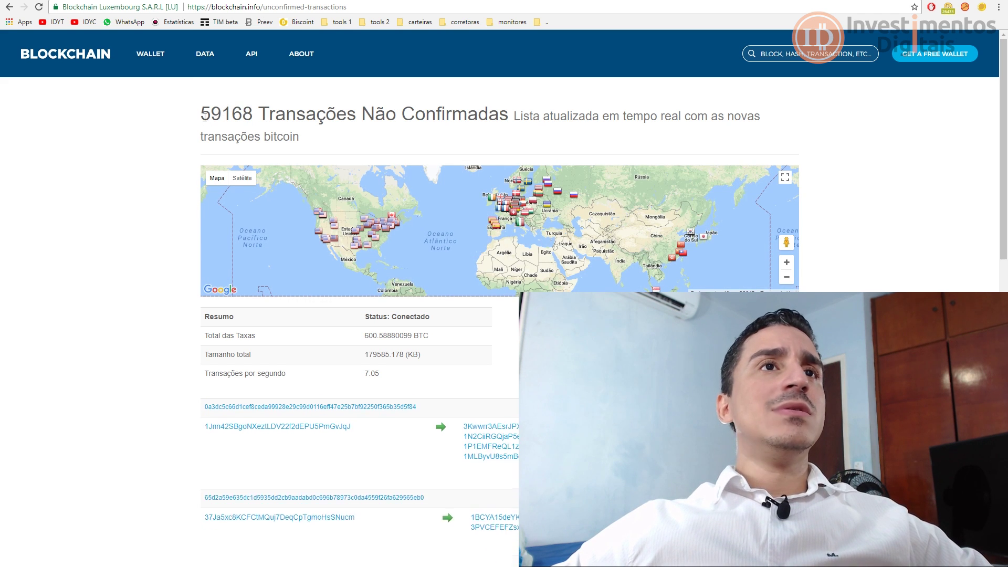
pyautogui.moveTo(205, 116); pyautogui.dragTo(223, 118)
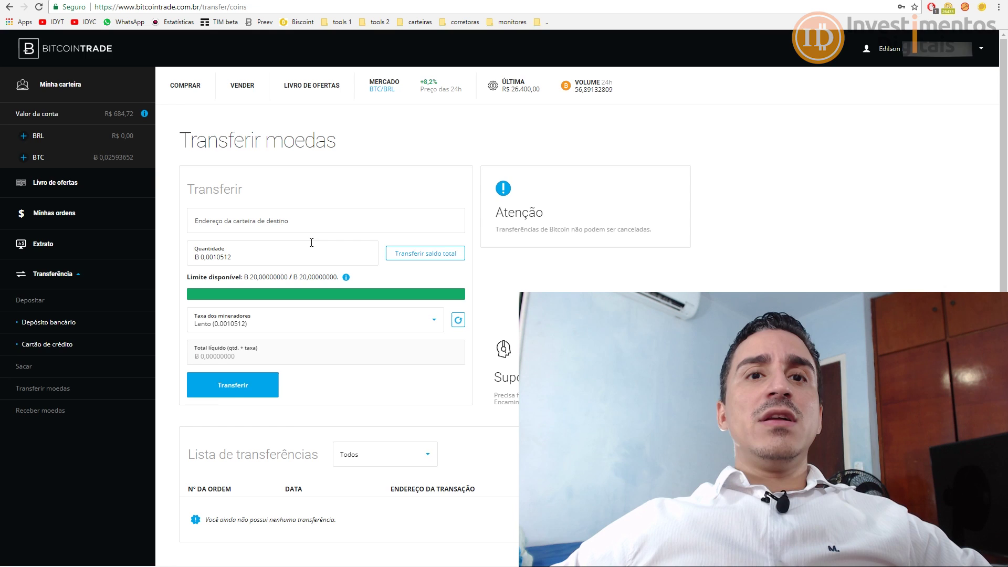
pyautogui.scroll(-1, 311, 243)
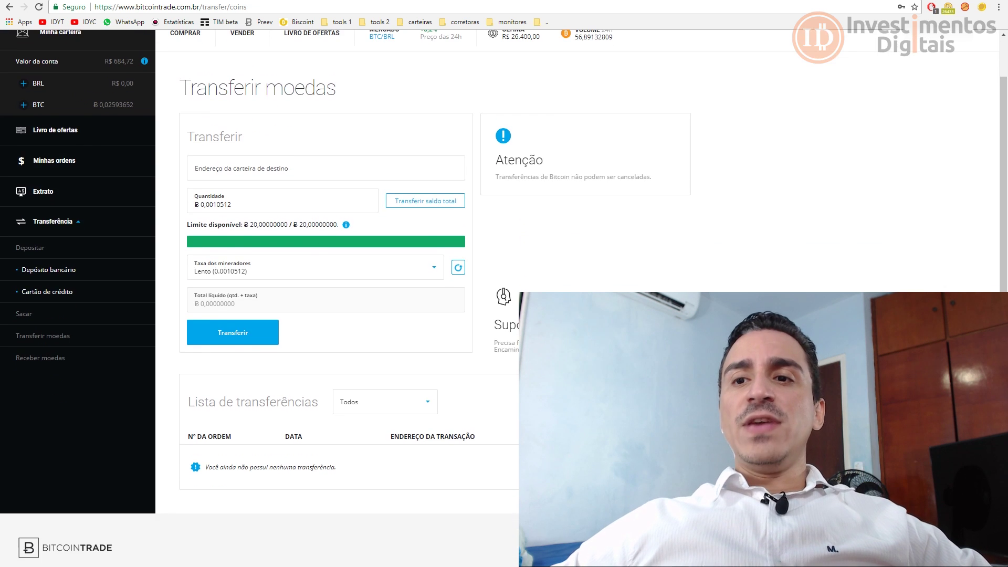
pyautogui.scroll(1, 315, 262)
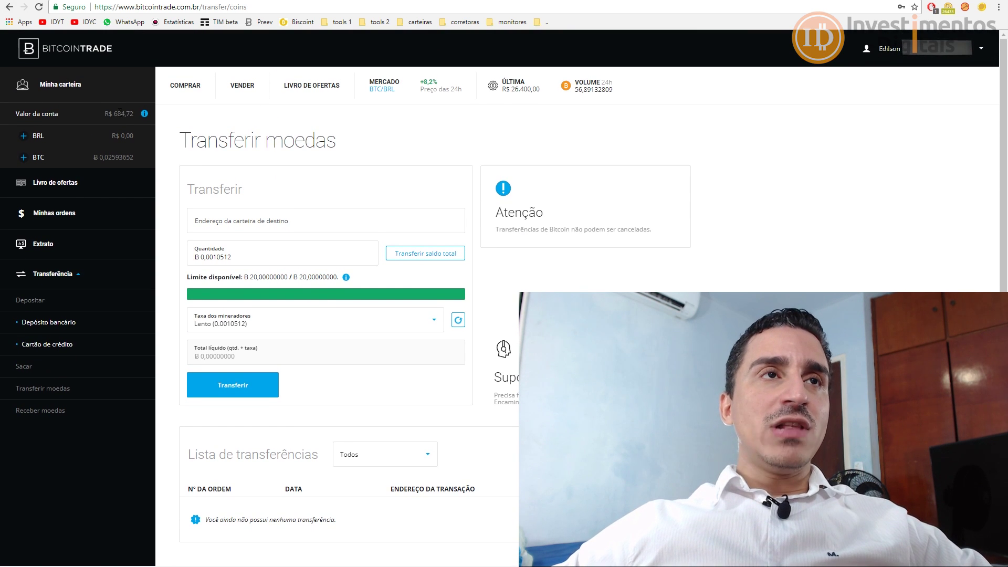